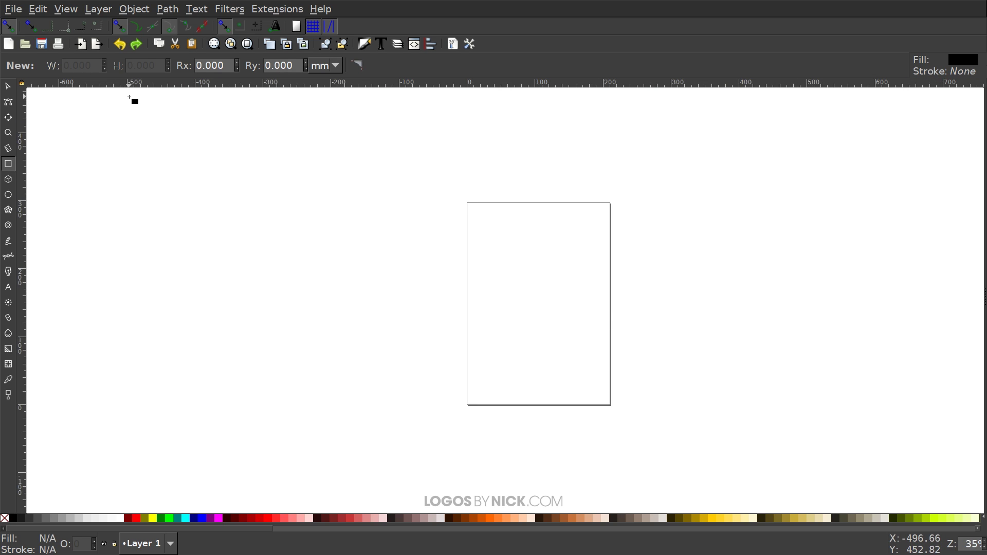
# Set the document's display units to px and turn off the page border
pyautogui.click(13, 9)
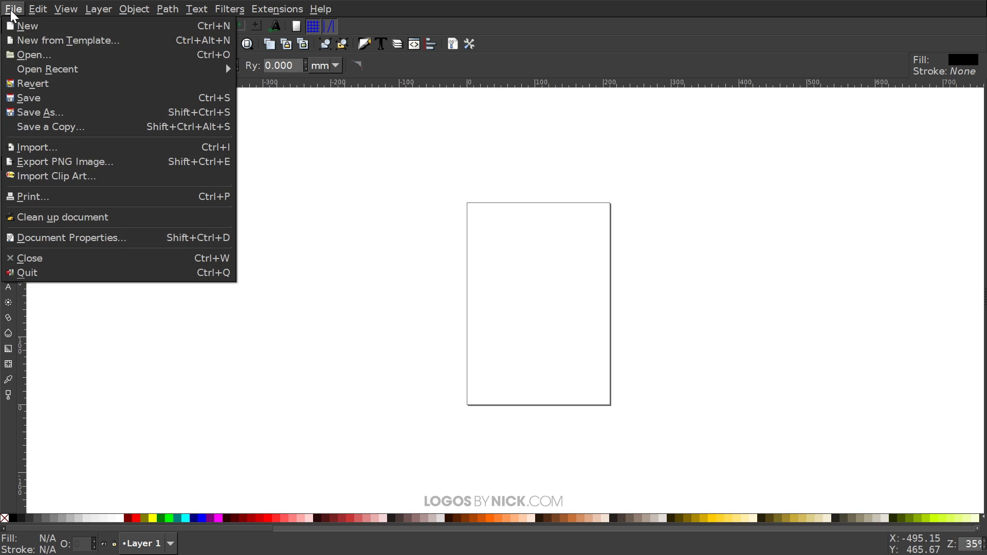
pyautogui.click(61, 242)
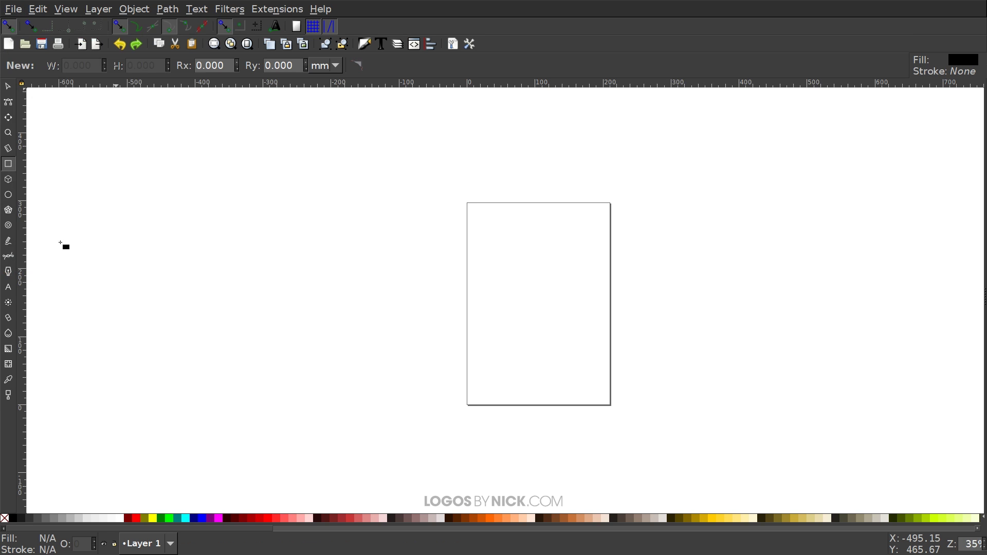
pyautogui.click(11, 10)
pyautogui.click(57, 242)
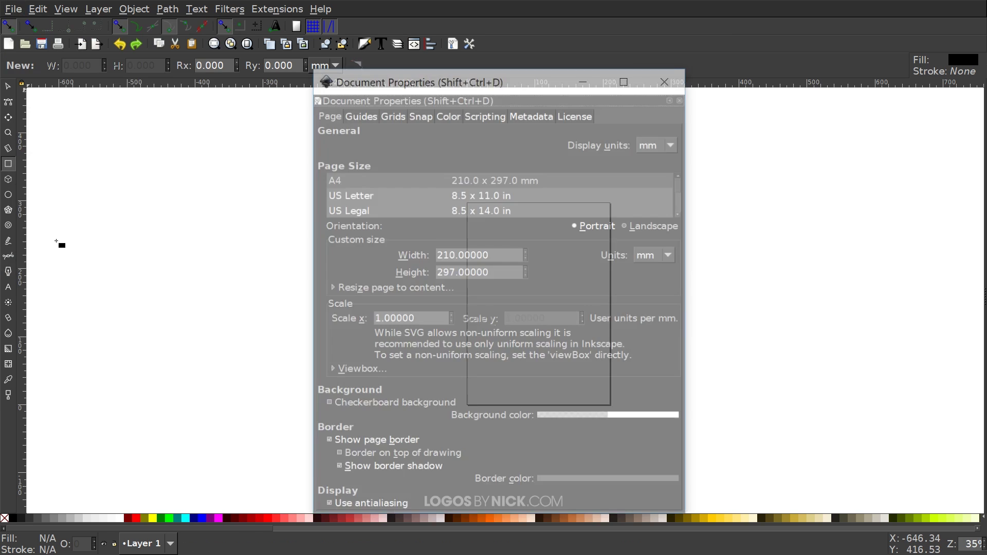
pyautogui.moveTo(528, 102); pyautogui.dragTo(480, 55)
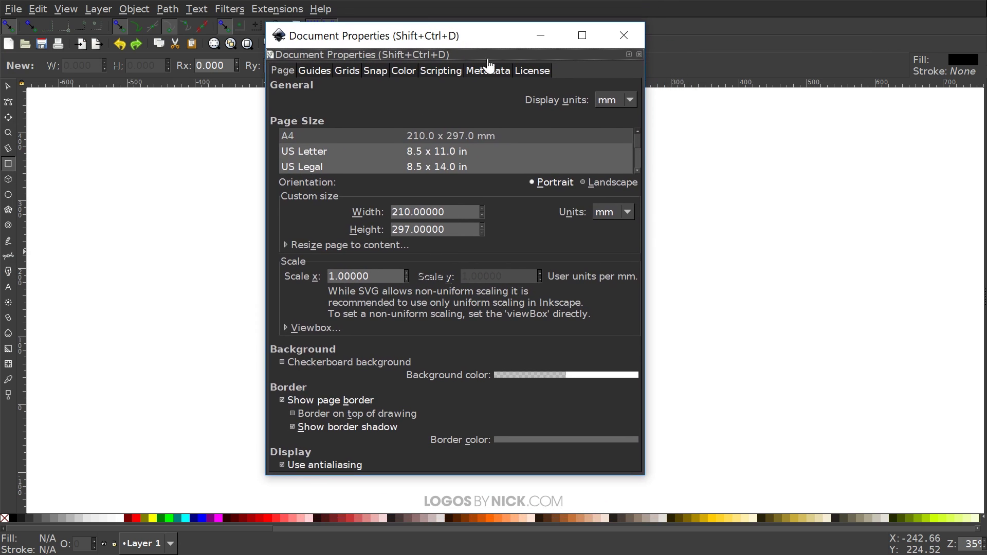
pyautogui.click(624, 112)
pyautogui.click(606, 66)
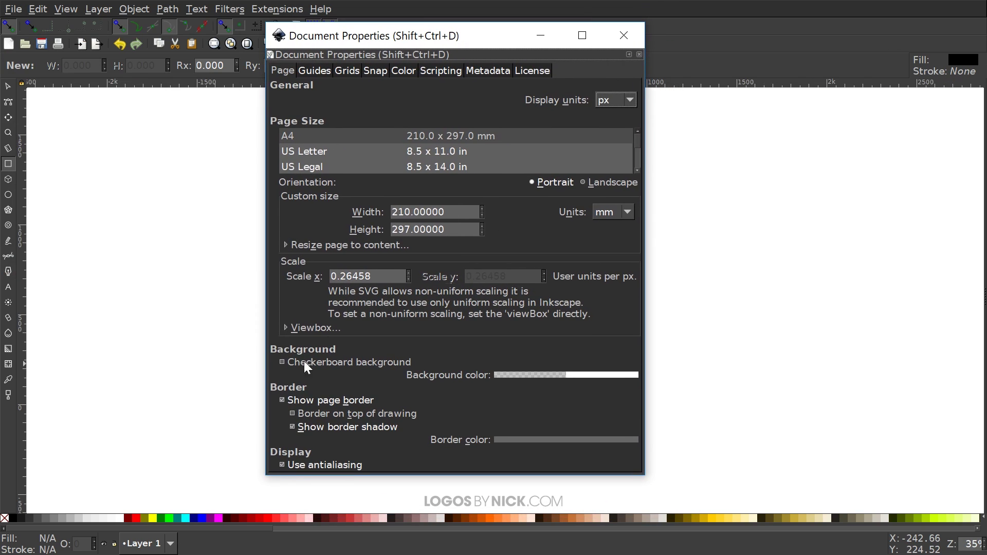
pyautogui.click(325, 401)
pyautogui.click(624, 35)
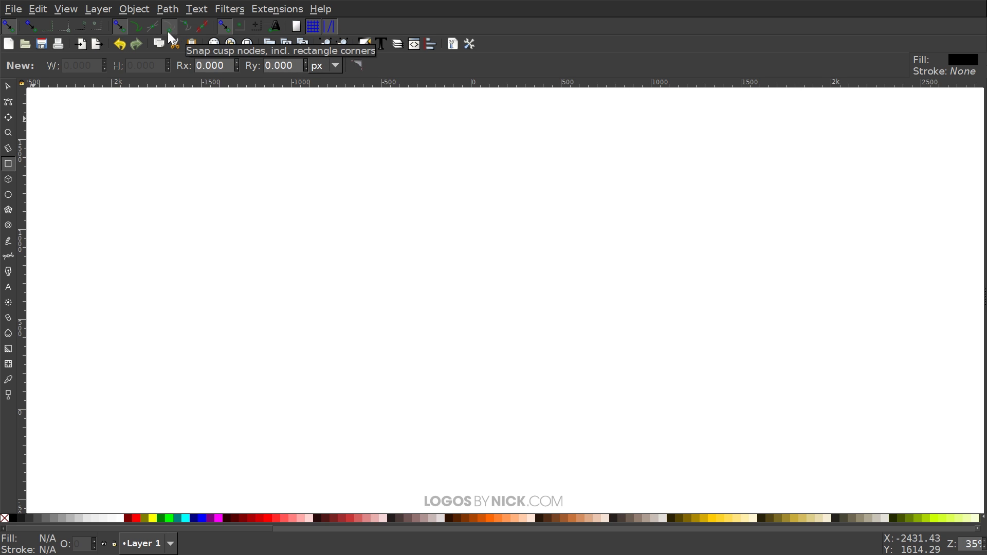
# Display the Align and Distribute and Fill and Stroke settings, keeping alignment relative to Last selected
pyautogui.click(67, 10)
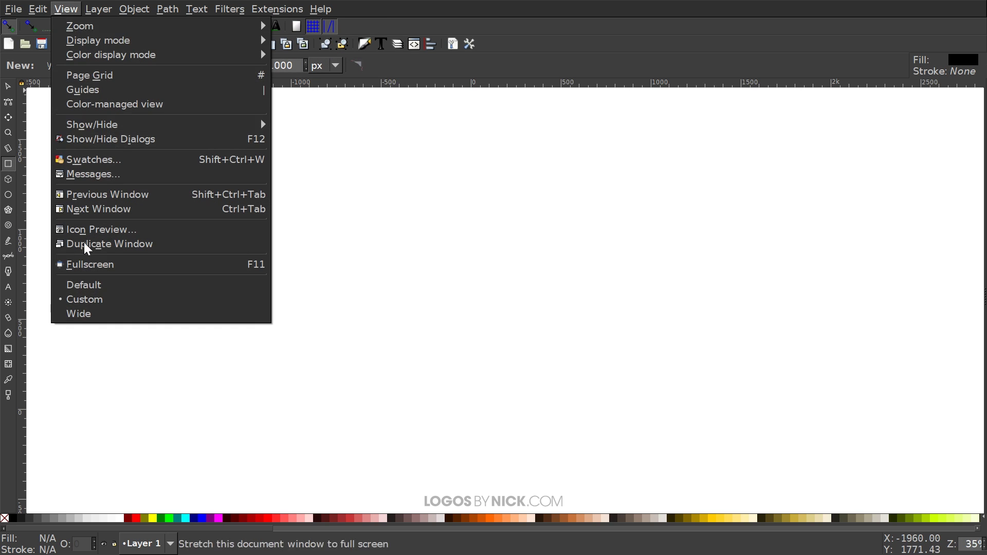
pyautogui.moveTo(103, 26)
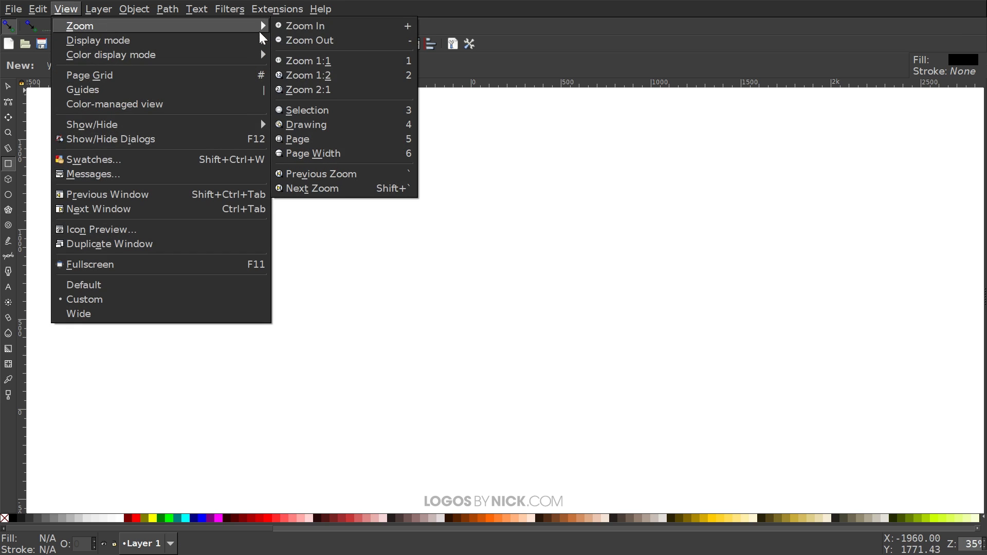
pyautogui.click(307, 60)
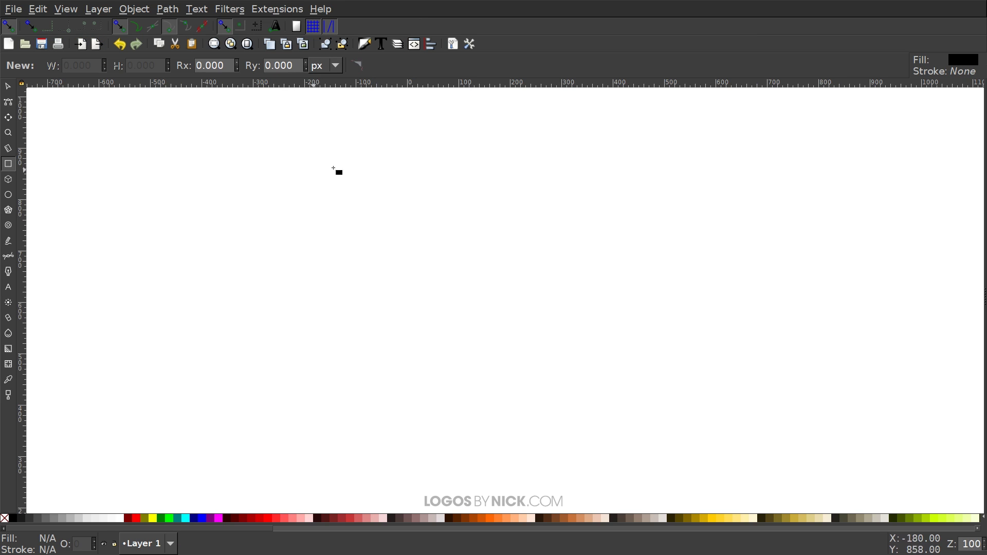
pyautogui.click(429, 46)
pyautogui.click(954, 115)
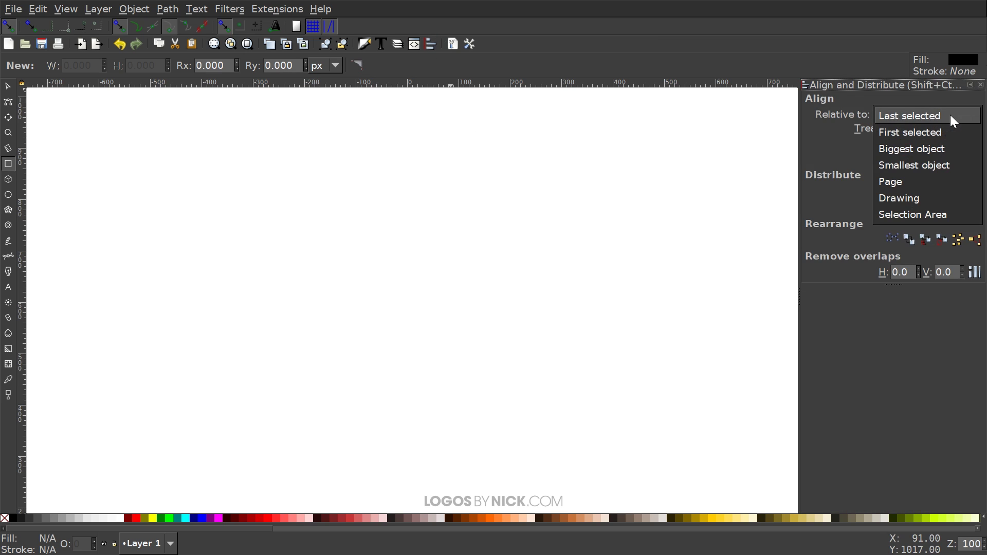
pyautogui.click(946, 115)
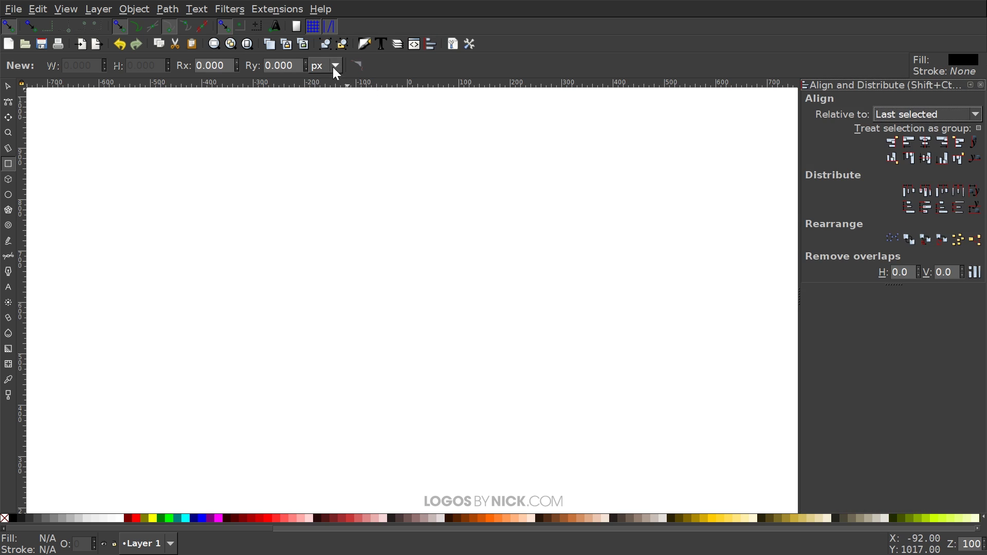
pyautogui.click(365, 45)
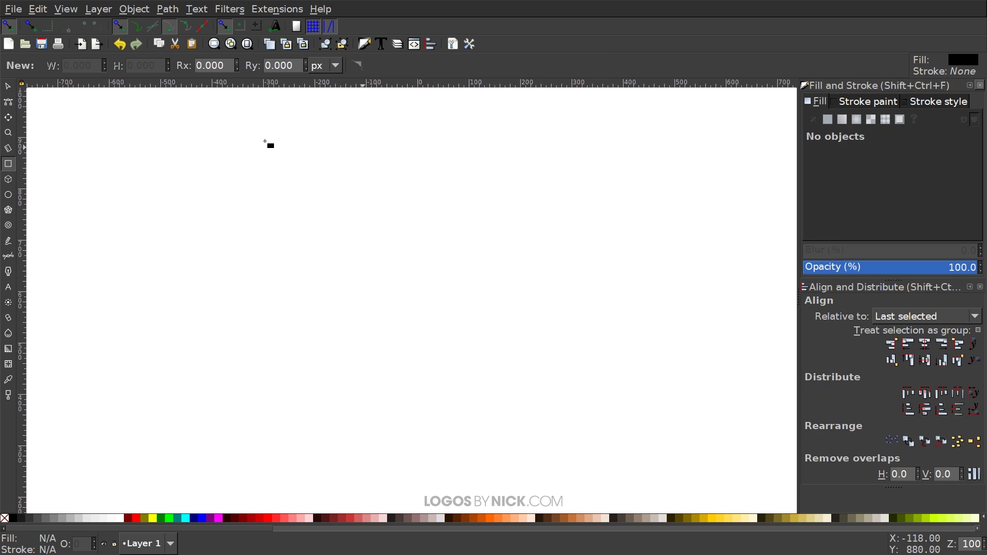
# Draw an upright black six-cornered polygon with 0 rounding and reduce its opacity to about 50%
pyautogui.click(8, 210)
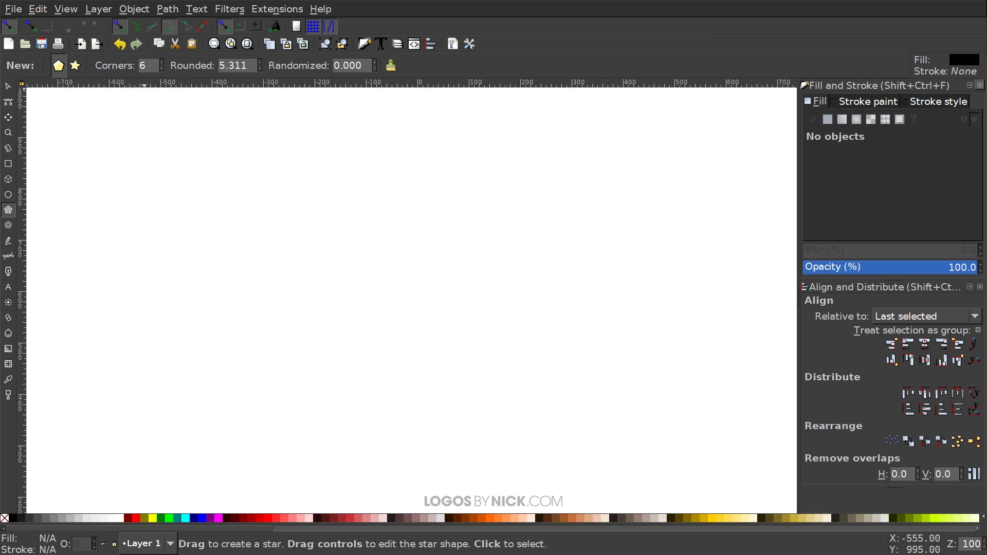
pyautogui.press('Tab')
pyautogui.write('0')
pyautogui.moveTo(410, 264)
pyautogui.mouseDown()
pyautogui.moveTo(456, 290)
pyautogui.moveTo(471, 282)
pyautogui.moveTo(457, 312)
pyautogui.moveTo(499, 301)
pyautogui.moveTo(503, 316)
pyautogui.moveTo(416, 329)
pyautogui.moveTo(473, 320)
pyautogui.moveTo(484, 275)
pyautogui.moveTo(488, 309)
pyautogui.moveTo(460, 337)
pyautogui.moveTo(487, 308)
pyautogui.moveTo(509, 330)
pyautogui.moveTo(541, 326)
pyautogui.mouseUp()
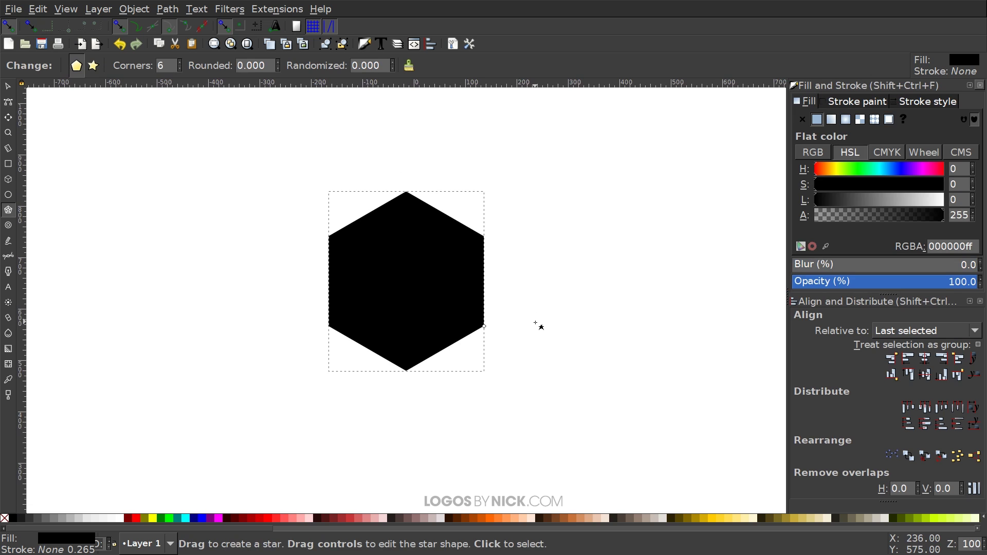
pyautogui.moveTo(886, 284); pyautogui.dragTo(886, 284)
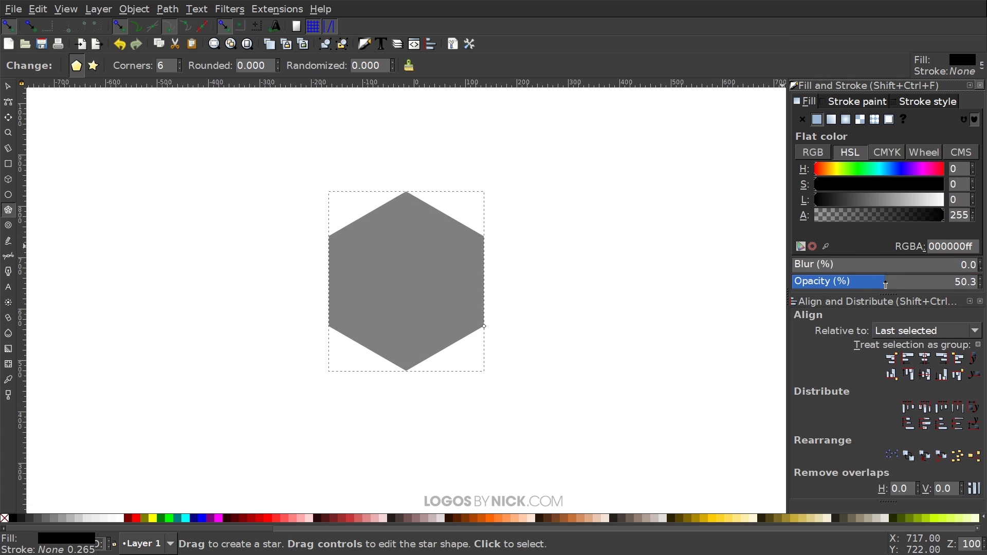
# Scale the hexagon proportionally to about 219 by 252 px and reposition it
pyautogui.click(8, 86)
pyautogui.moveTo(484, 263); pyautogui.dragTo(430, 276)
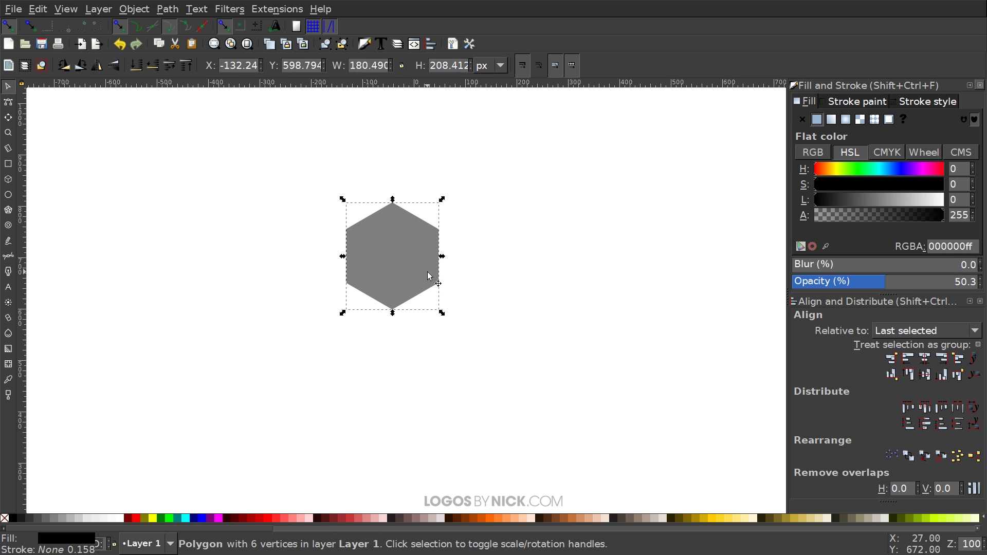
pyautogui.moveTo(442, 313); pyautogui.dragTo(467, 330)
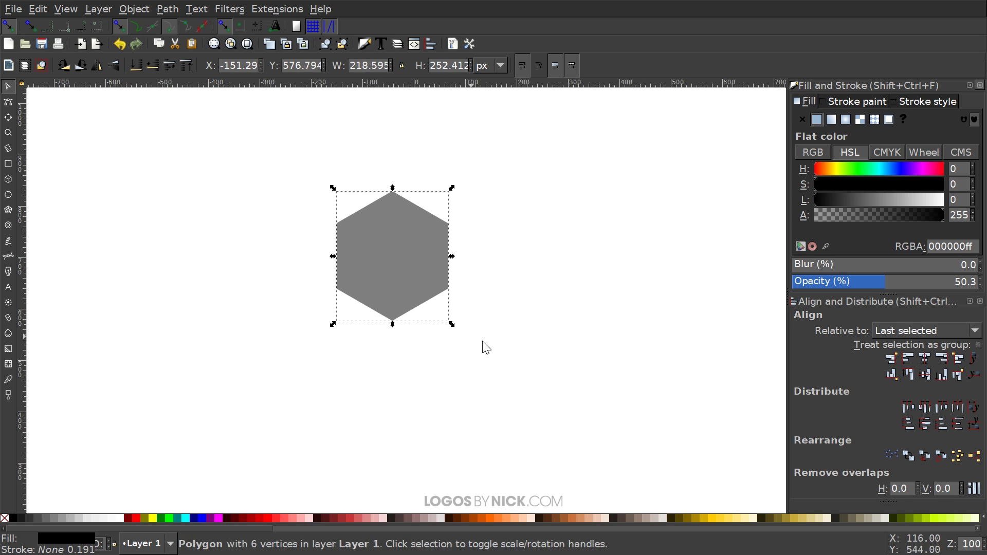
# Duplicate the hexagon and snap the copy above the original so its lowest corner meets the original's centre
pyautogui.press('ctrl')
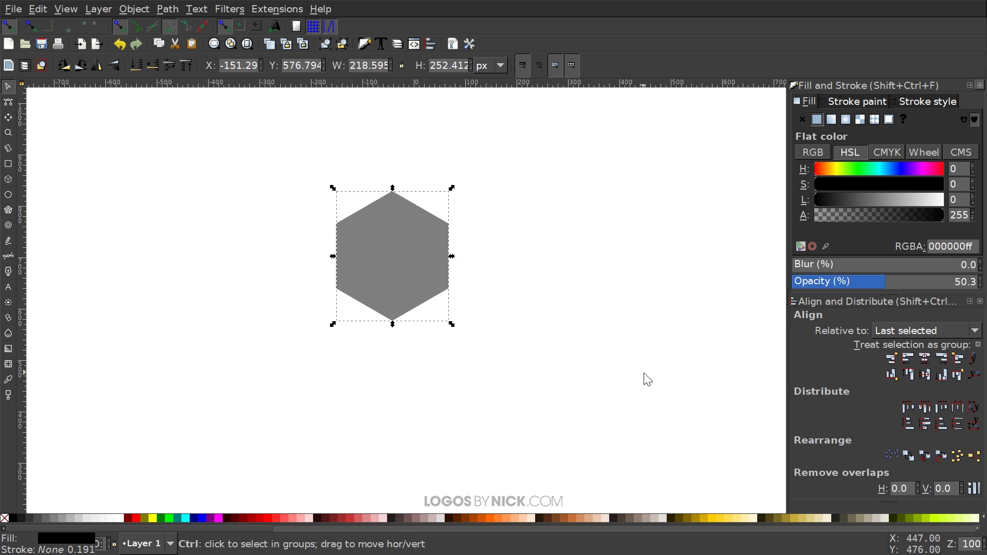
pyautogui.hotkey('ctrl', 'd')
pyautogui.moveTo(337, 296); pyautogui.dragTo(544, 309)
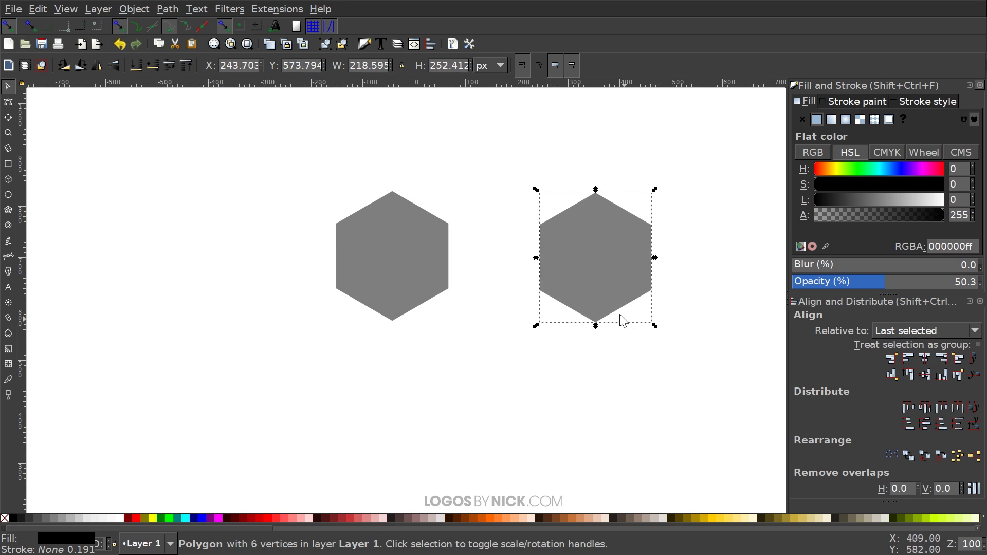
pyautogui.moveTo(544, 293); pyautogui.dragTo(330, 225)
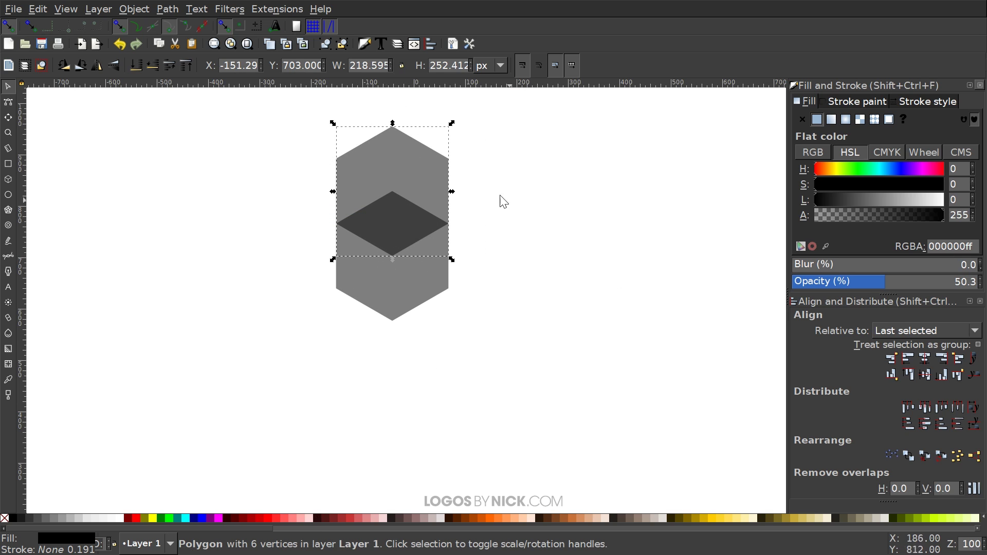
# Duplicate the upper hexagon and snap the copy at the lower left, with its upper-right corner at the central hexagon's centre
pyautogui.hotkey('ctrl', 'd')
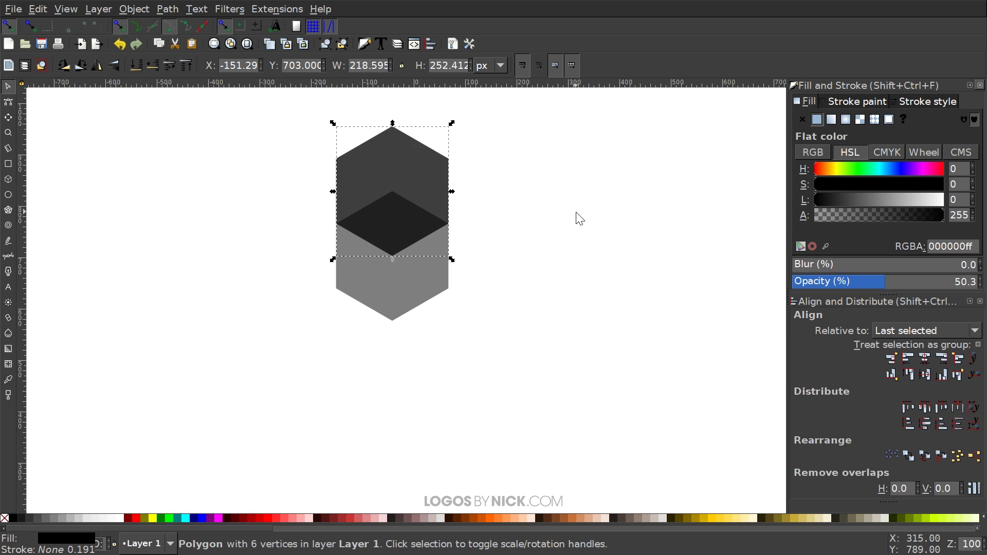
pyautogui.click(462, 164)
pyautogui.click(437, 160)
pyautogui.moveTo(437, 161); pyautogui.dragTo(391, 261)
pyautogui.moveTo(407, 226); pyautogui.dragTo(495, 160)
pyautogui.press('Escape')
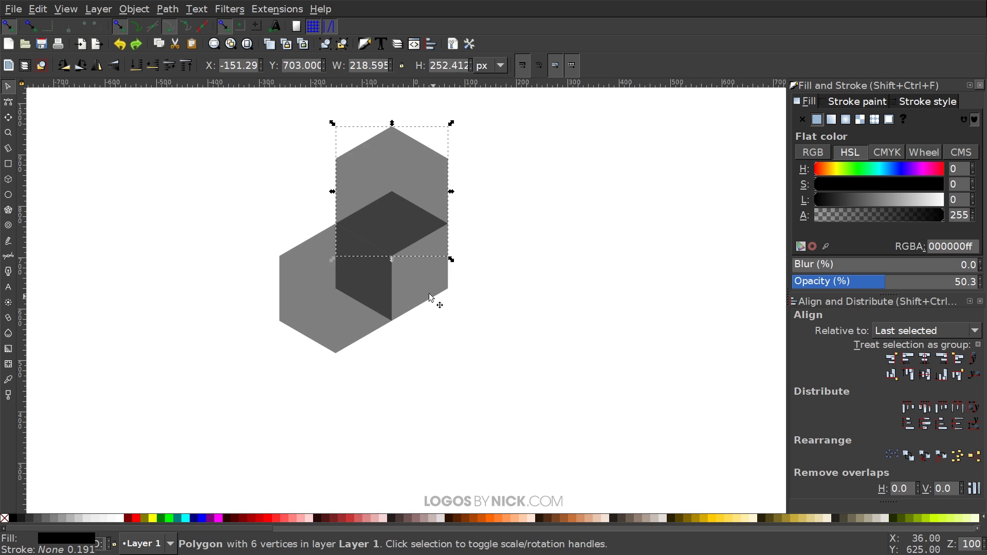
# Move the central hexagon into the lower-right position and snap a duplicate of it back at the centre
pyautogui.moveTo(415, 261); pyautogui.dragTo(473, 289)
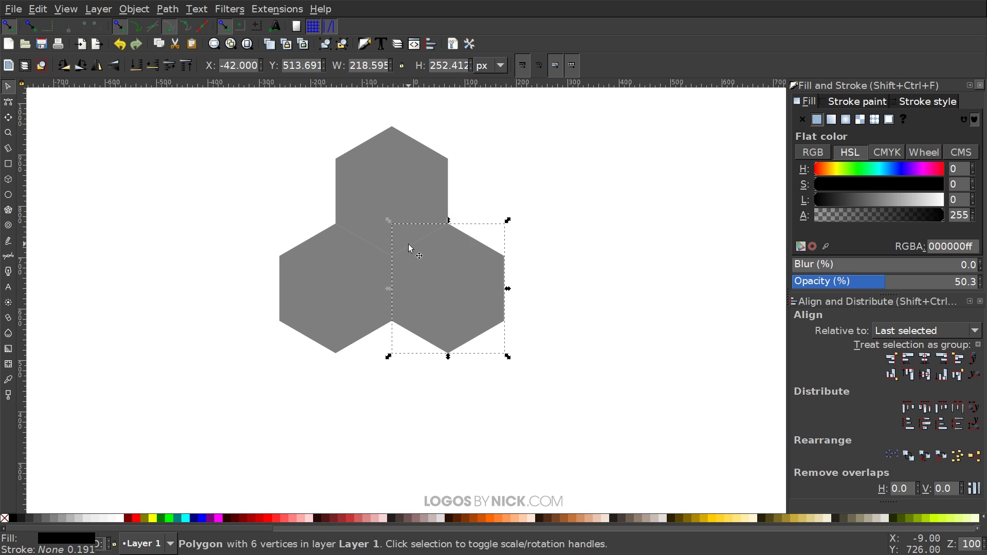
pyautogui.hotkey('ctrl', 'd')
pyautogui.moveTo(411, 256); pyautogui.dragTo(325, 214)
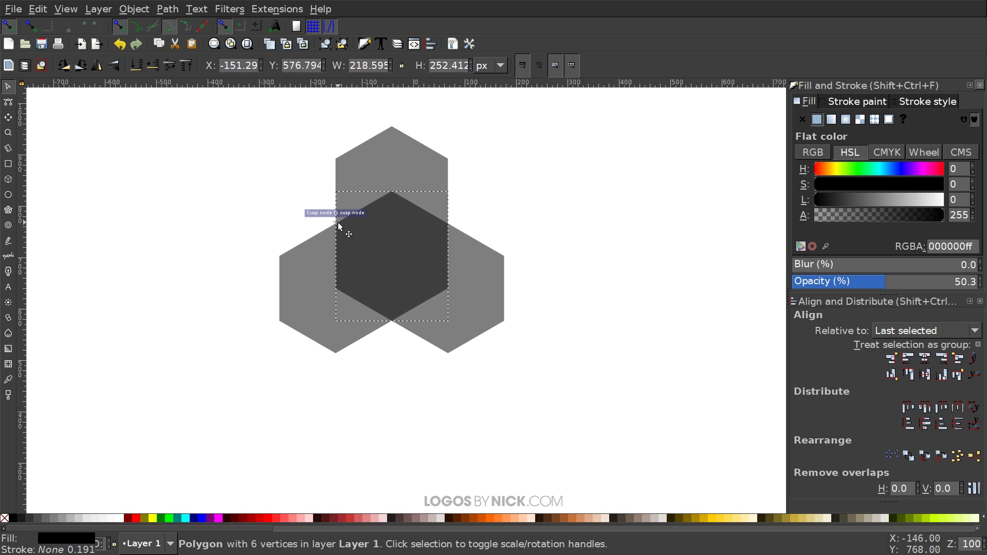
# Duplicate the central hexagon and intersect the copy with the upper hexagon to form the cube's top face
pyautogui.scroll(1, 416, 360)
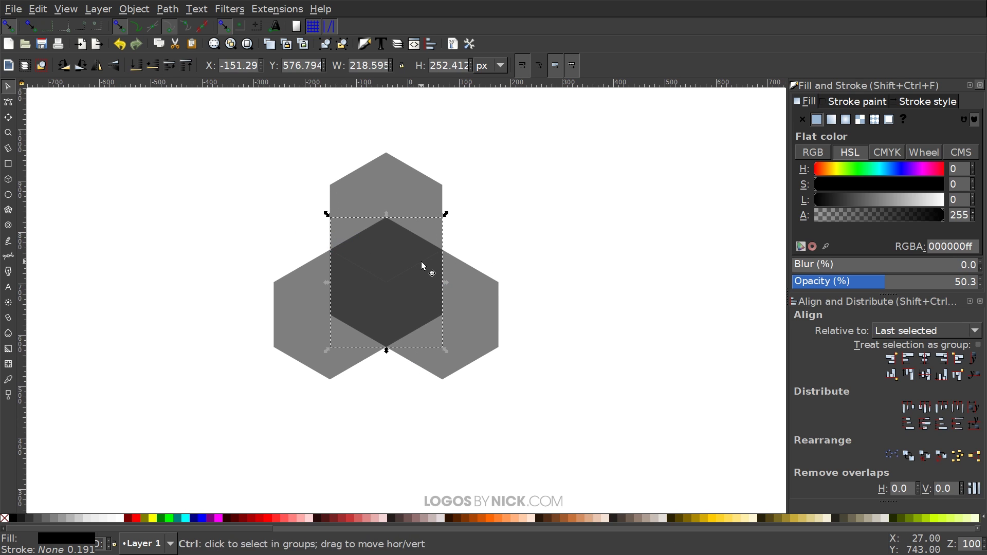
pyautogui.hotkey('ctrl', 'd')
pyautogui.keyDown('shift'); pyautogui.click(381, 174); pyautogui.keyUp('shift')
pyautogui.click(168, 10)
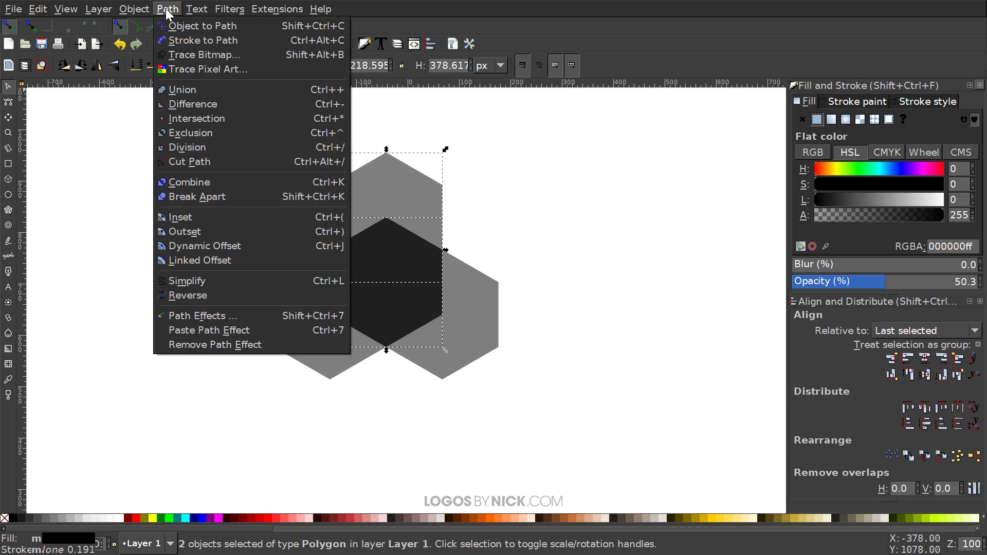
pyautogui.click(207, 104)
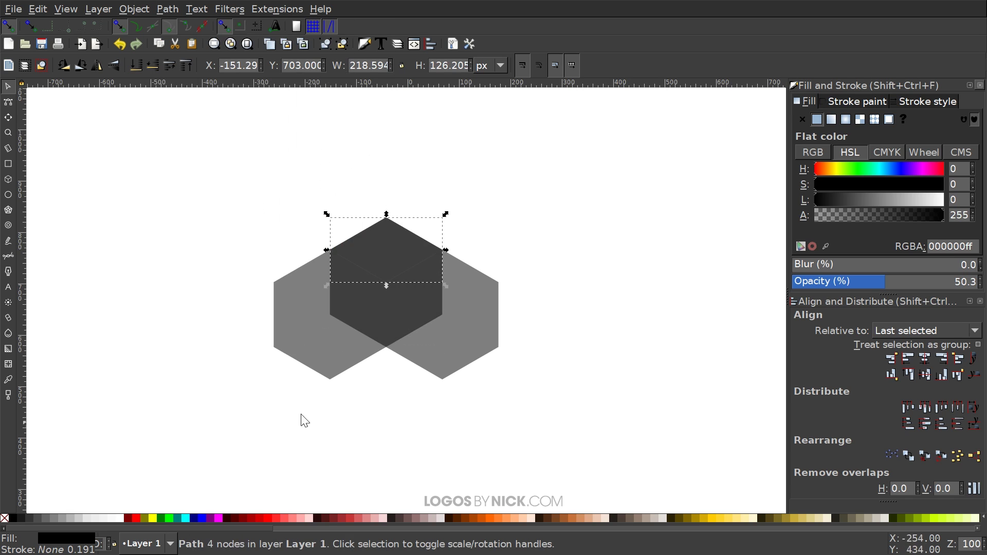
# Duplicate the central hexagon and intersect the copy with the lower-right hexagon to form the cube's right face
pyautogui.click(384, 244)
pyautogui.hotkey('ctrl', 'd')
pyautogui.keyDown('shift'); pyautogui.click(481, 328); pyautogui.keyUp('shift')
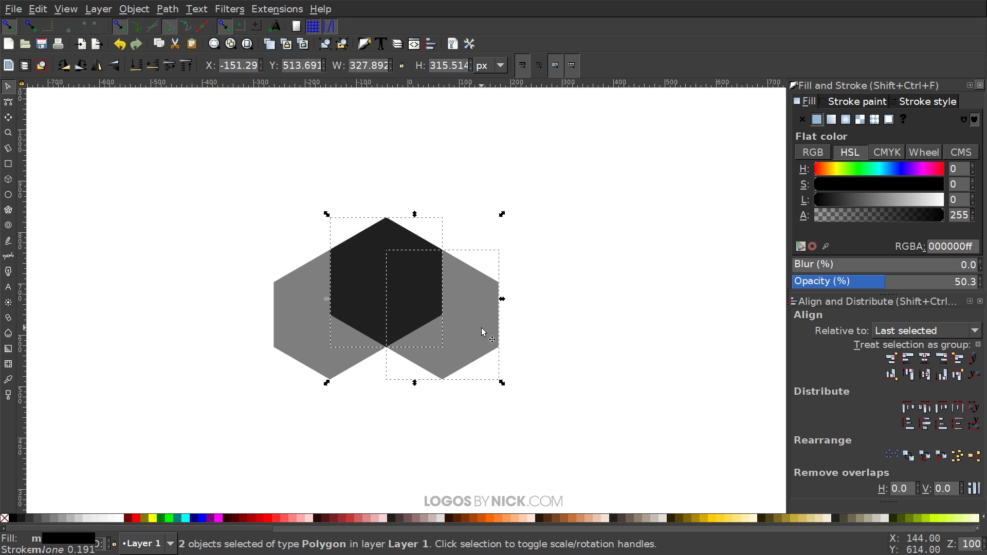
pyautogui.click(168, 10)
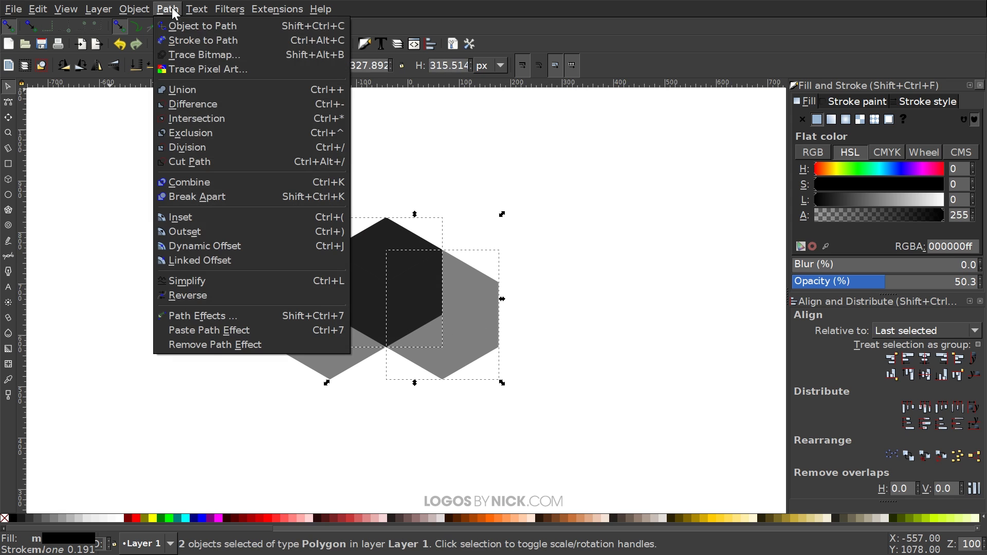
pyautogui.click(194, 117)
# Intersect the central hexagon with the lower-left hexagon to form the cube's left face
pyautogui.click(400, 275)
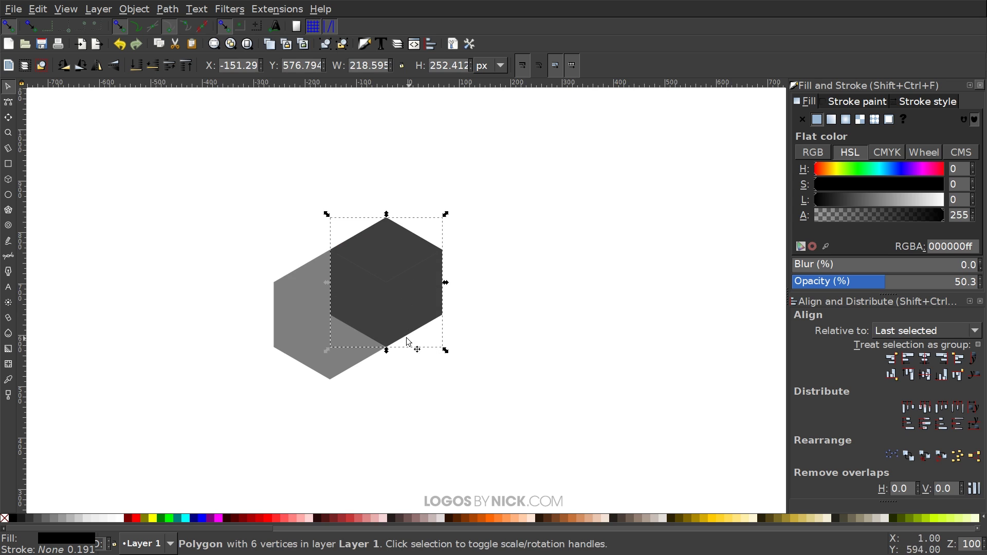
pyautogui.press('shift')
pyautogui.keyDown('shift'); pyautogui.click(290, 281); pyautogui.keyUp('shift')
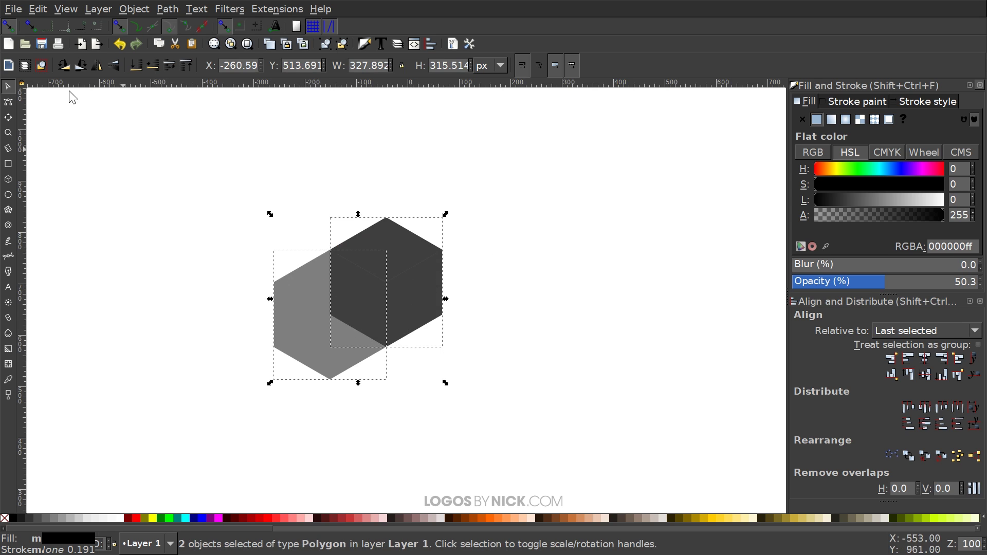
pyautogui.click(134, 10)
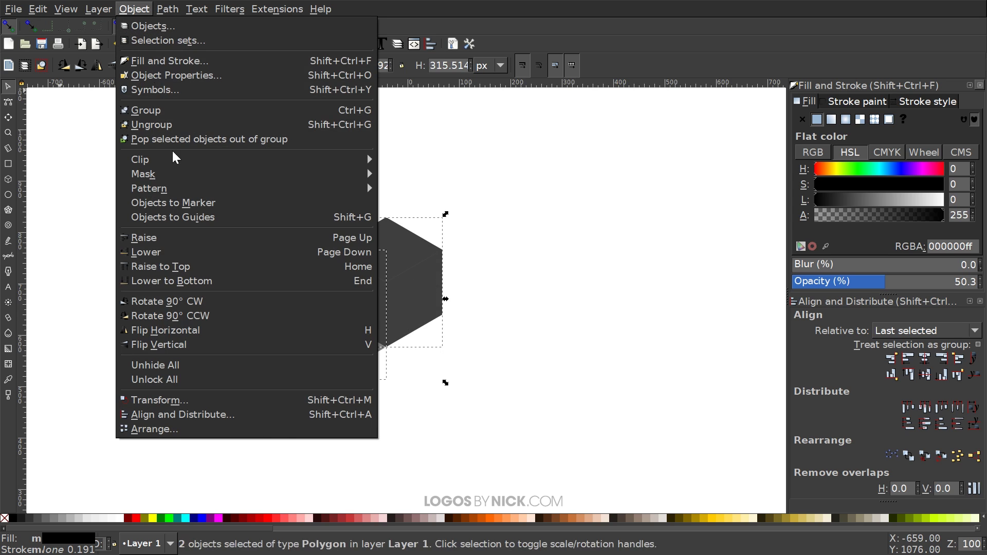
pyautogui.moveTo(168, 9)
pyautogui.click(193, 118)
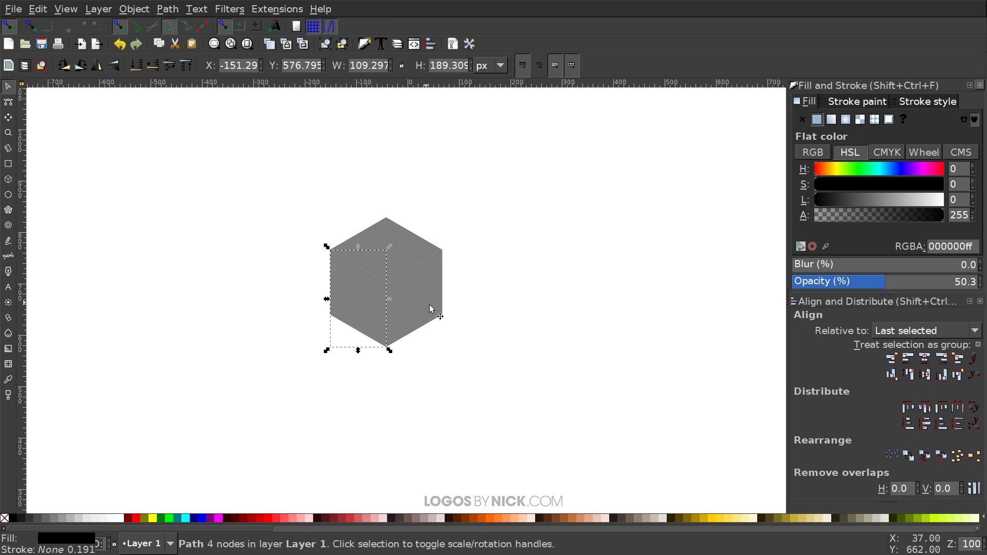
# Fill the cube's left face with red (ff0000), the top face with green (00ff00) and the right face with blue (0000ff)
pyautogui.click(137, 518)
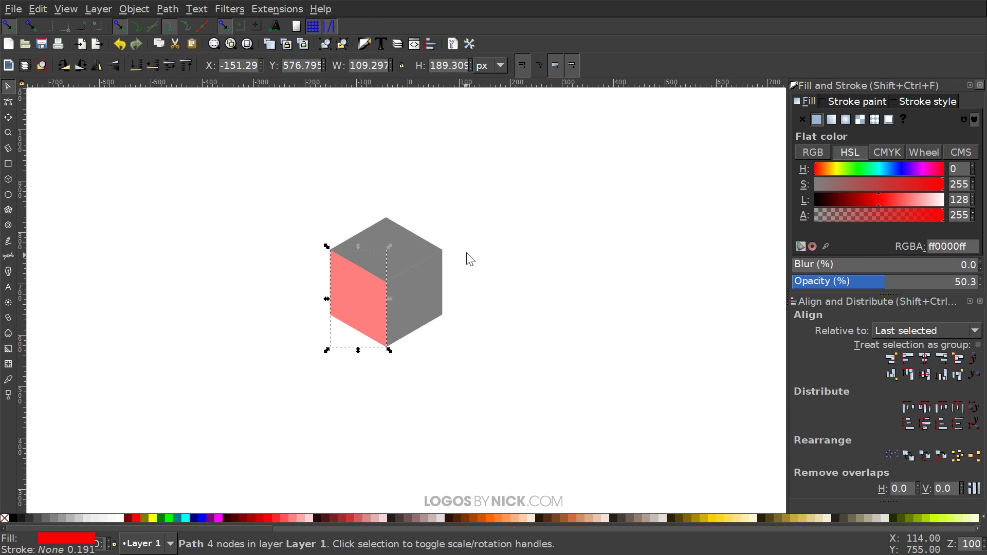
pyautogui.click(417, 237)
pyautogui.click(170, 517)
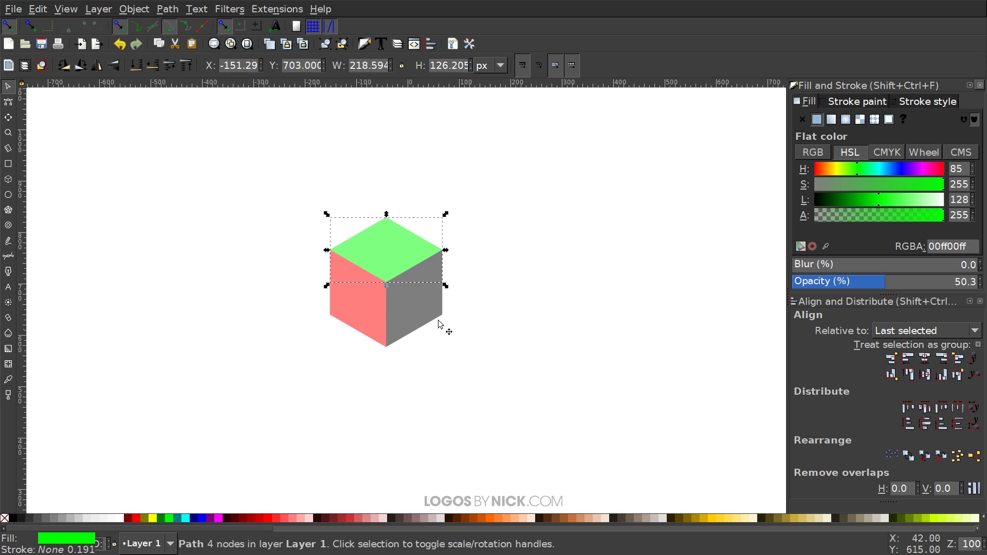
pyautogui.click(428, 297)
pyautogui.click(201, 518)
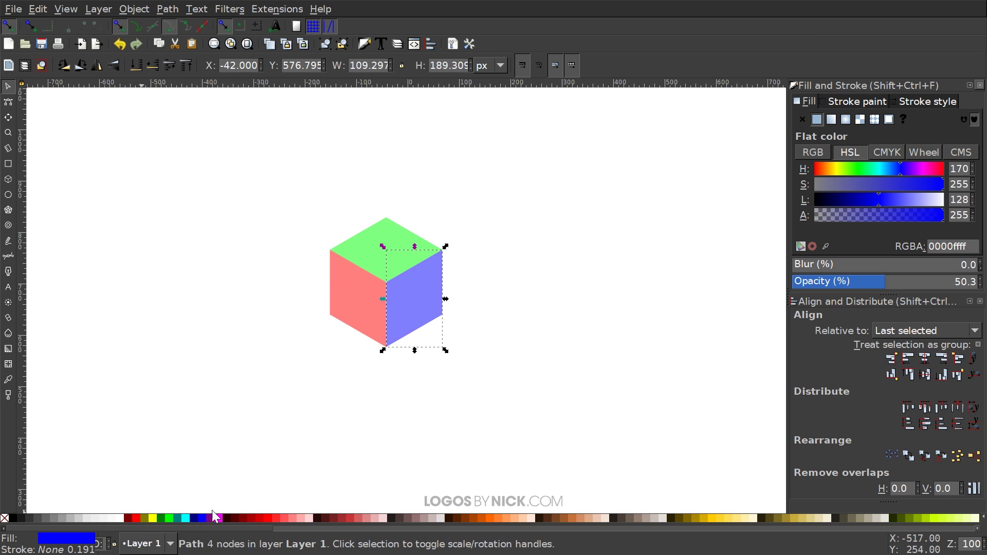
# Duplicate all three cube faces, flip the copy vertically and snap it above the original so both green faces coincide
pyautogui.moveTo(607, 390); pyautogui.dragTo(196, 131)
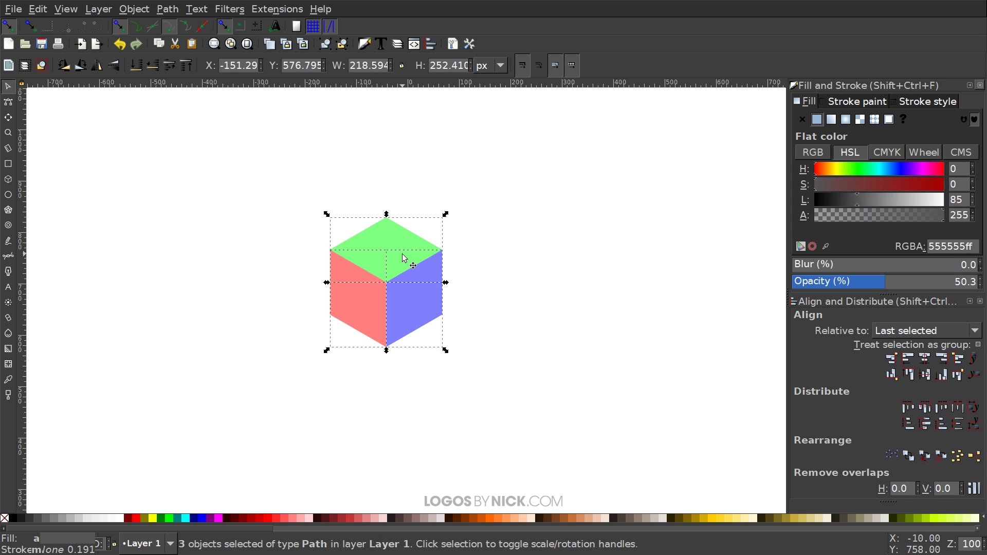
pyautogui.hotkey('ctrl', 'z')
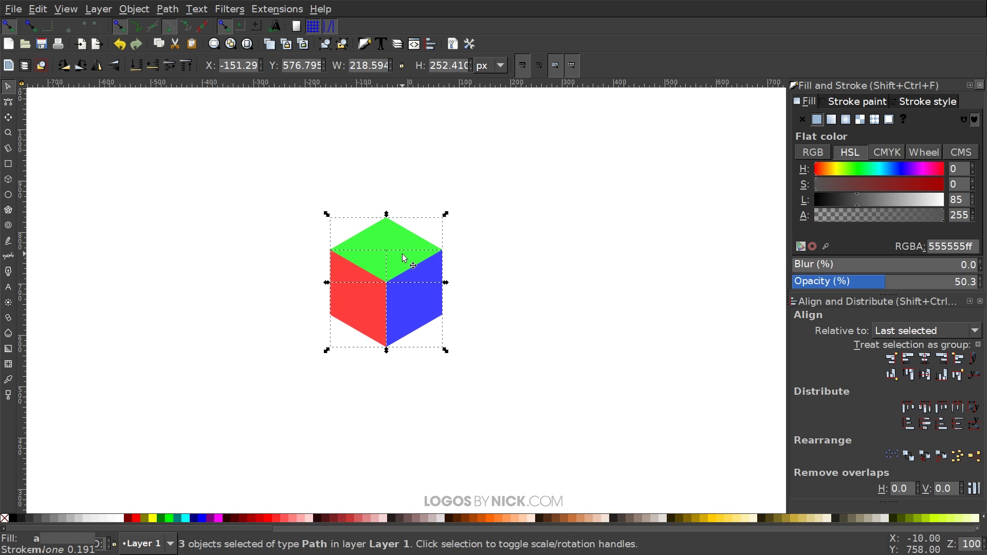
pyautogui.click(113, 65)
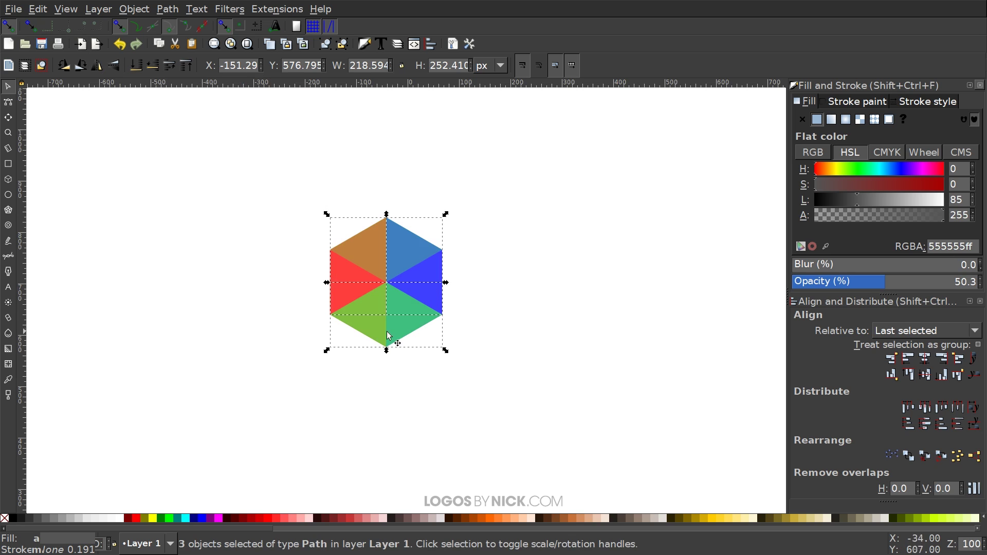
pyautogui.moveTo(335, 314); pyautogui.dragTo(540, 257)
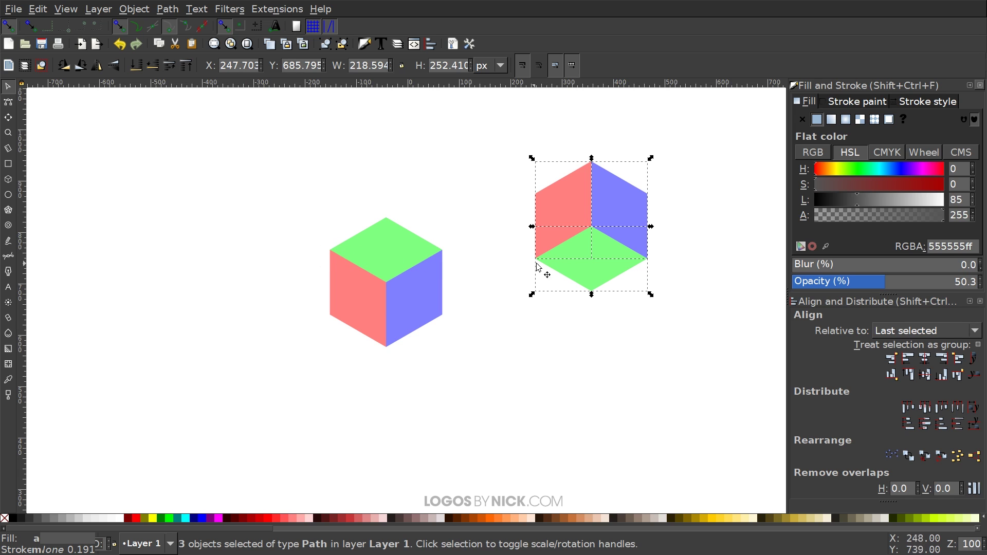
pyautogui.moveTo(543, 268); pyautogui.dragTo(339, 256)
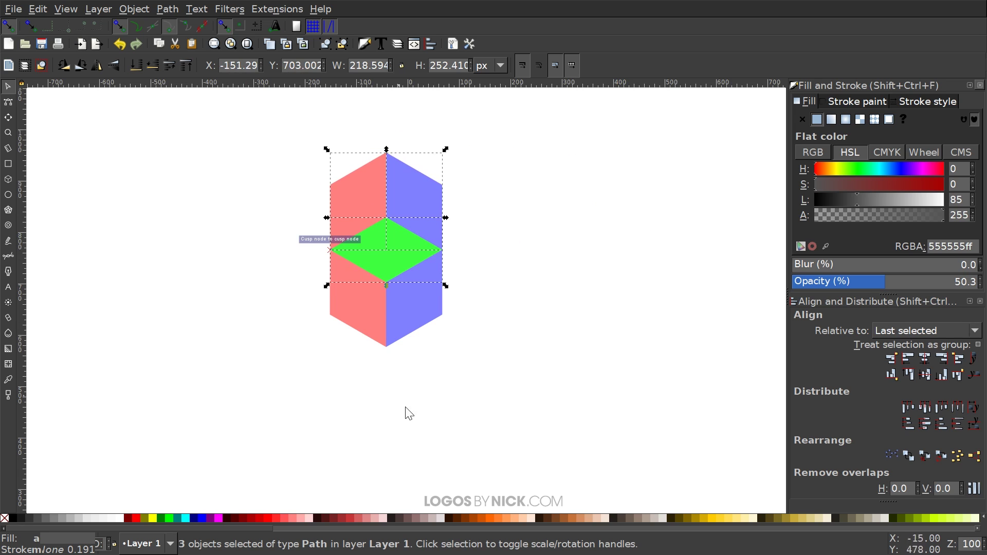
# Remove the duplicate green face where the two cubes overlap
pyautogui.click(646, 196)
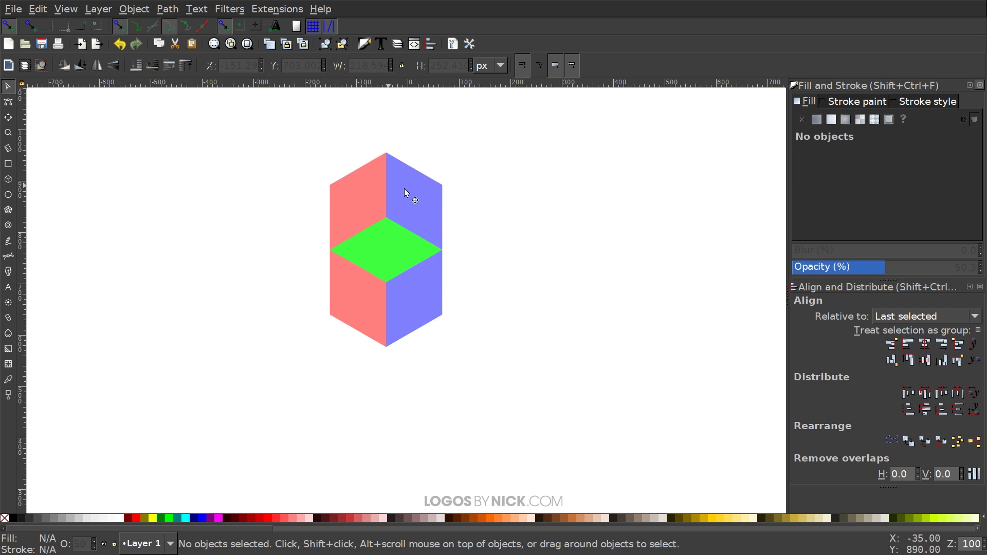
pyautogui.moveTo(402, 232); pyautogui.dragTo(632, 247)
pyautogui.press('Delete')
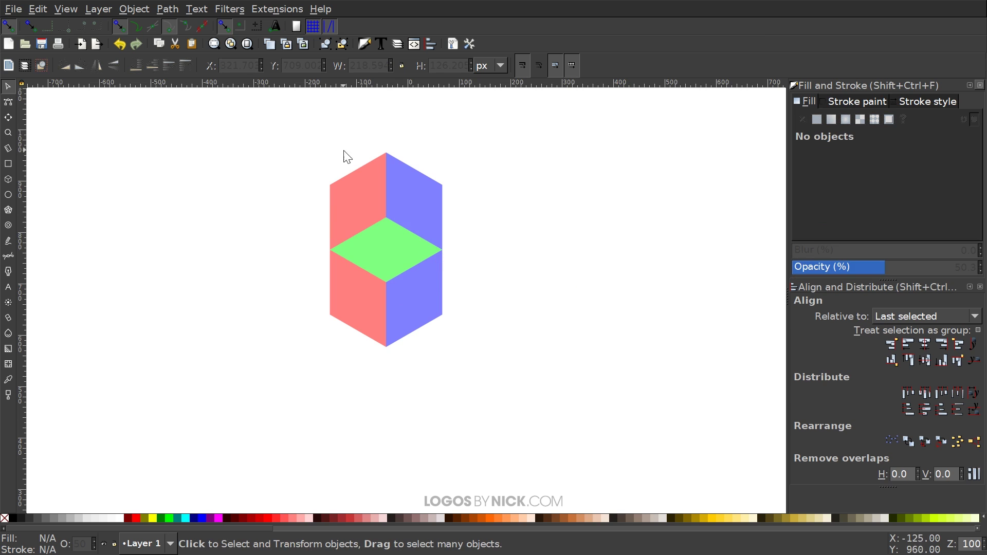
# Flip the upper red and blue faces vertically as a pair and unite them into a single path
pyautogui.click(349, 182)
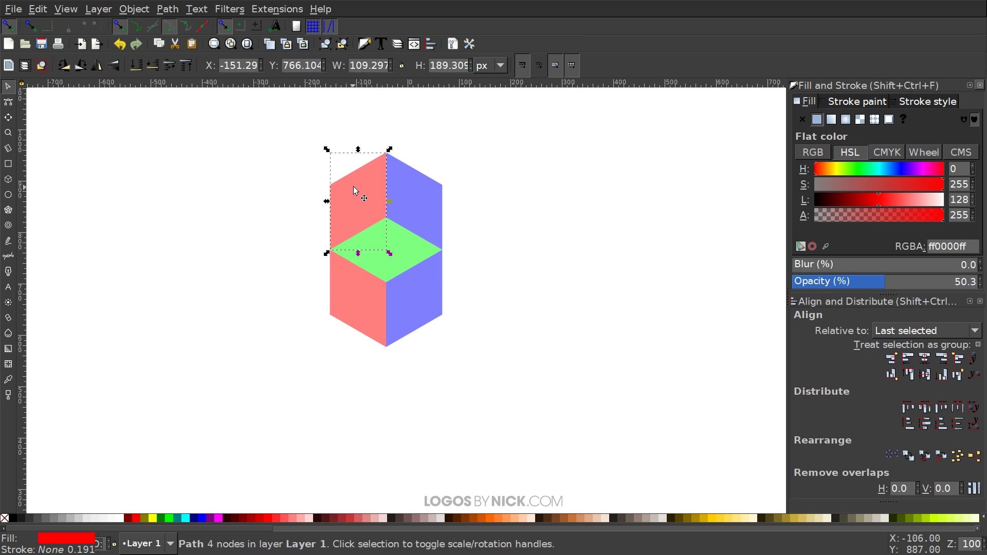
pyautogui.keyDown('shift'); pyautogui.click(418, 195); pyautogui.keyUp('shift')
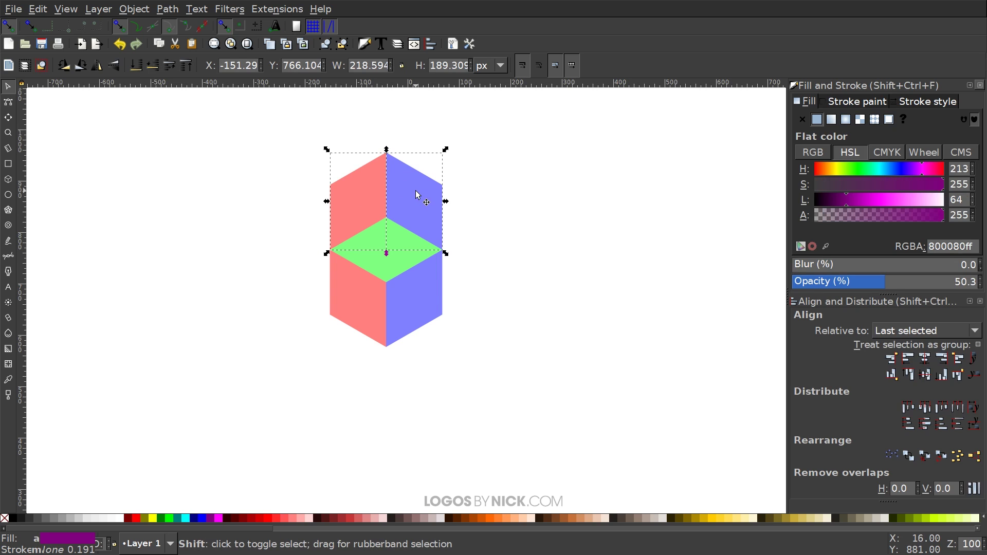
pyautogui.click(119, 61)
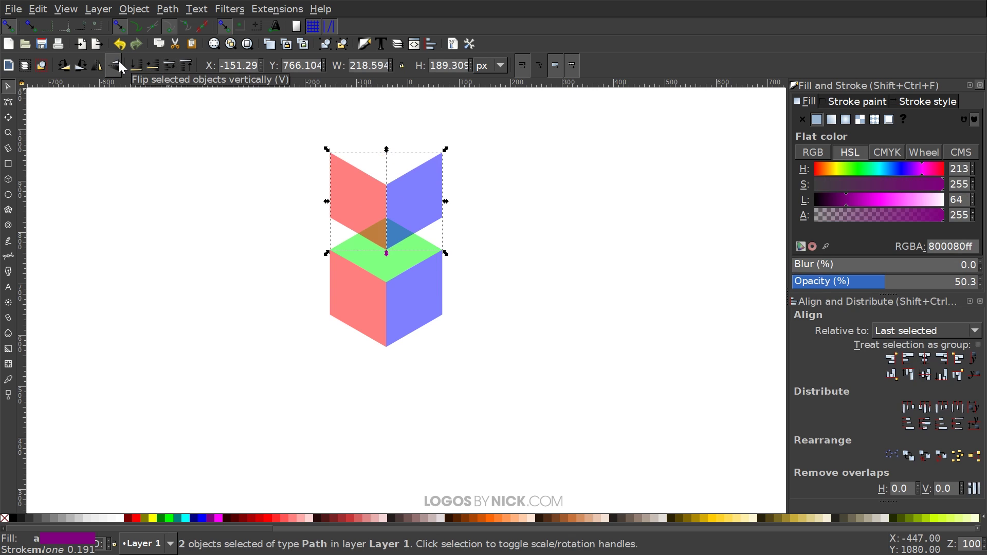
pyautogui.click(170, 11)
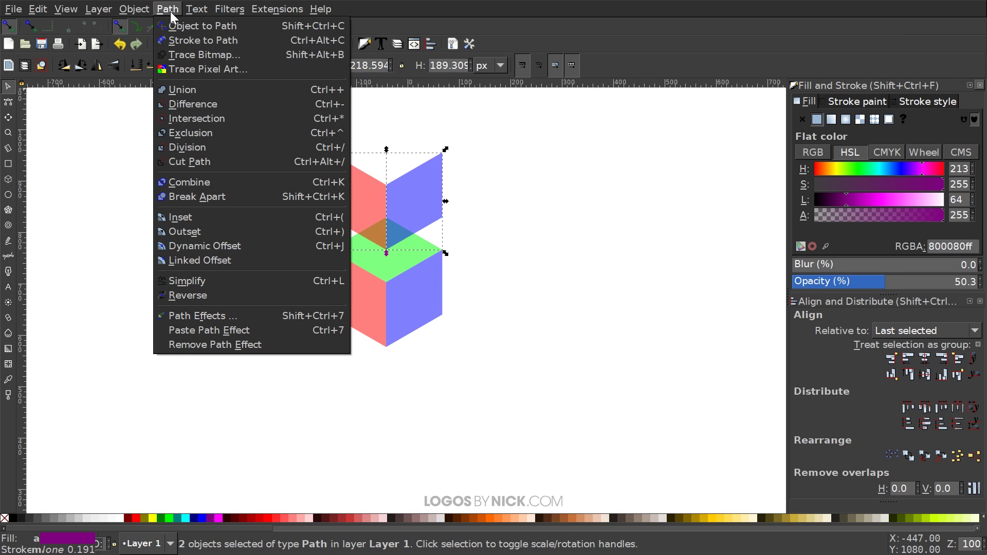
pyautogui.click(181, 89)
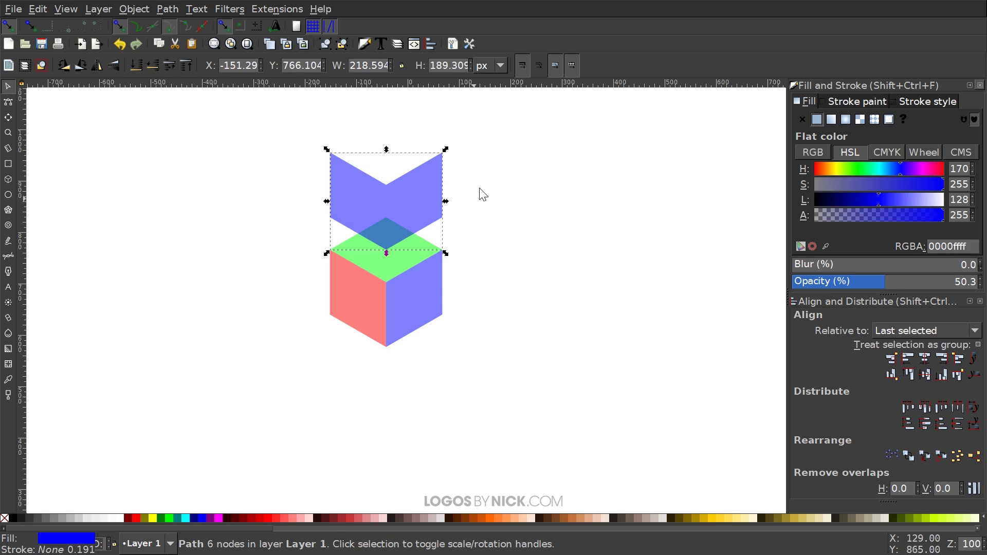
# Subtract the united V-shaped path from the green top face with Difference, cutting a notch in its rear corner
pyautogui.scroll(1, 391, 293)
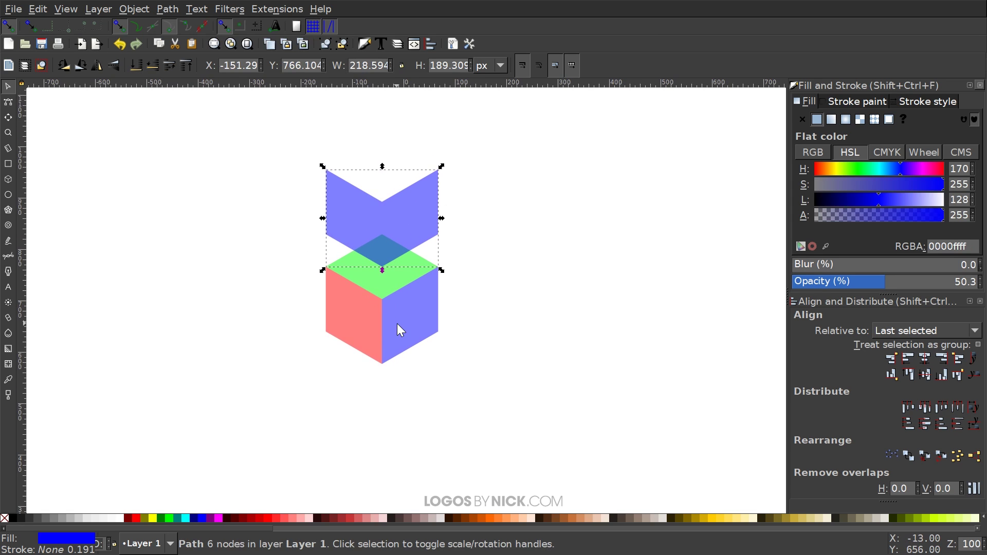
pyautogui.keyDown('shift'); pyautogui.click(360, 275); pyautogui.keyUp('shift')
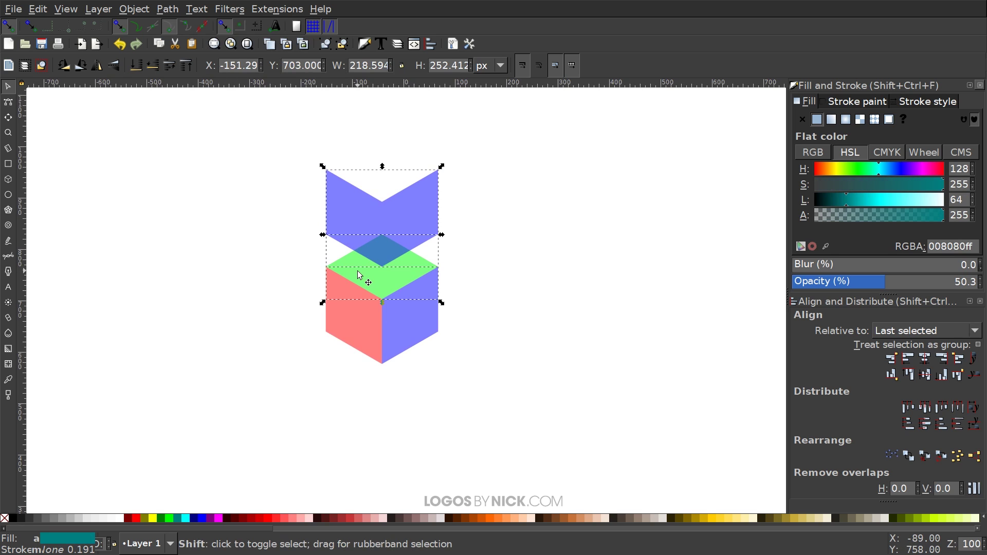
pyautogui.click(170, 11)
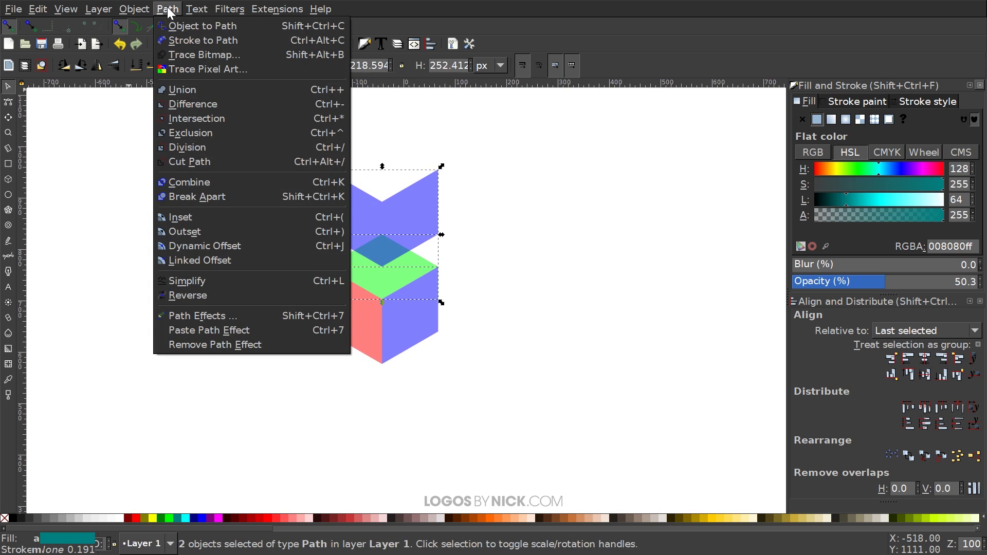
pyautogui.click(190, 104)
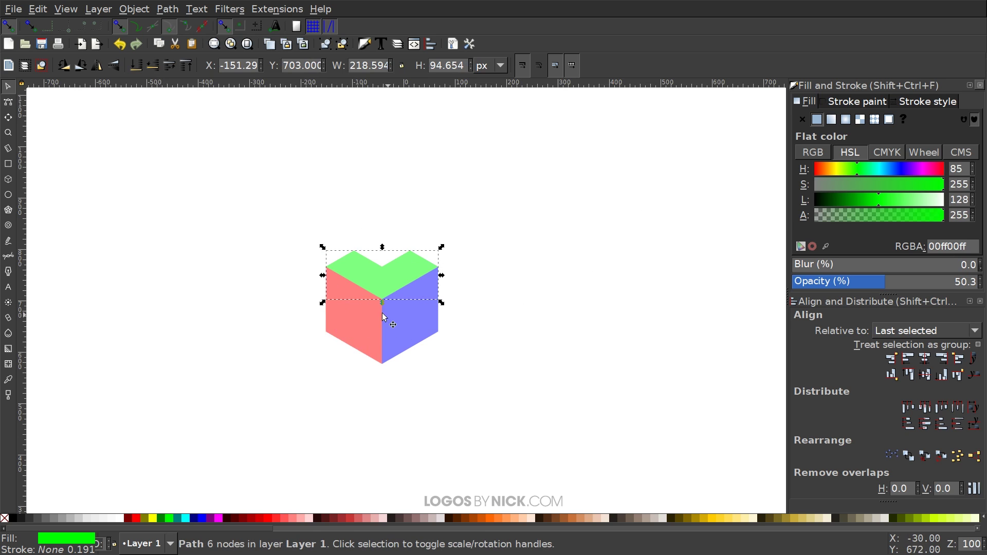
# Duplicate the notched green face, rotate and snap the copy over the red left face, and delete the red face
pyautogui.hotkey('ctrl', 'd')
pyautogui.moveTo(401, 270); pyautogui.dragTo(309, 316)
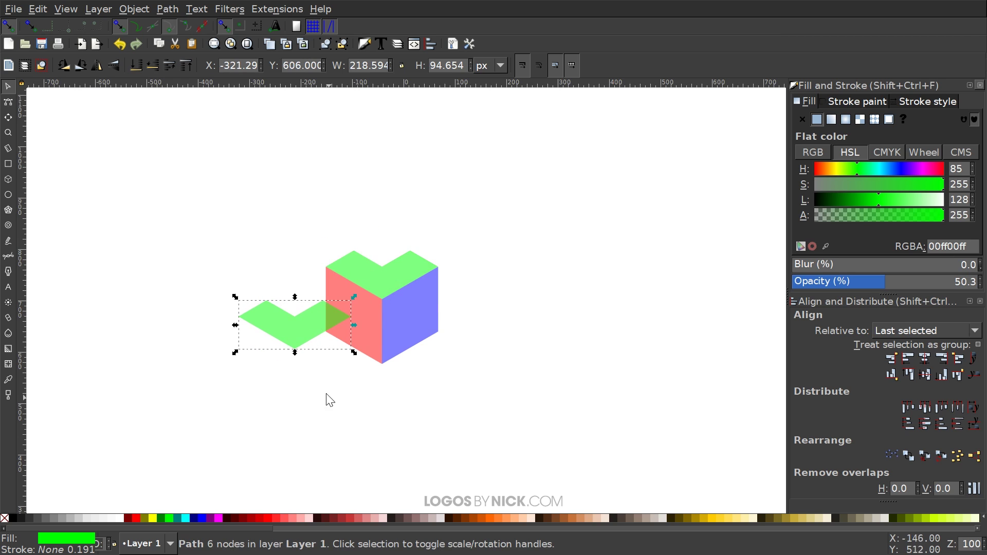
pyautogui.click(287, 325)
pyautogui.press('ctrl')
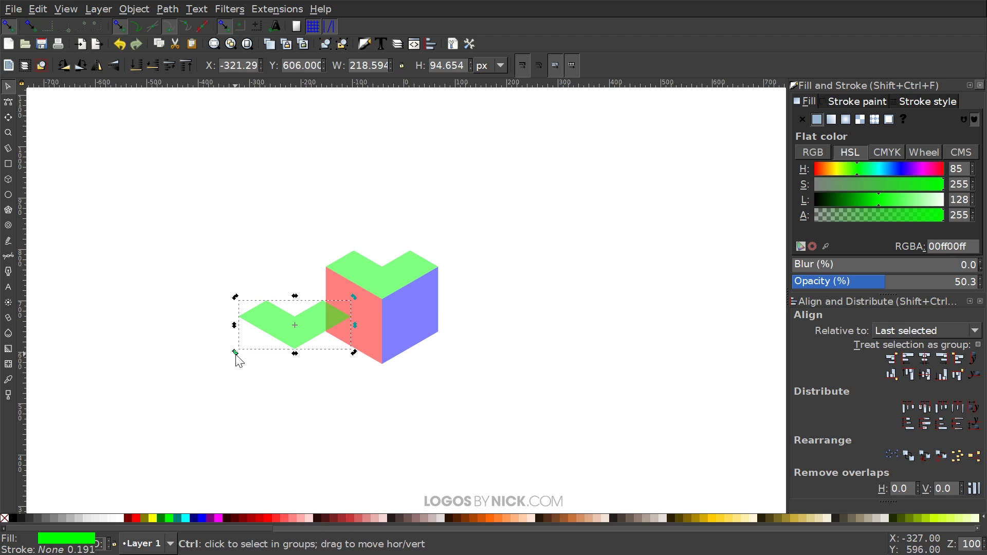
pyautogui.moveTo(236, 354); pyautogui.dragTo(340, 372)
pyautogui.moveTo(289, 308); pyautogui.dragTo(186, 299)
pyautogui.press('Delete')
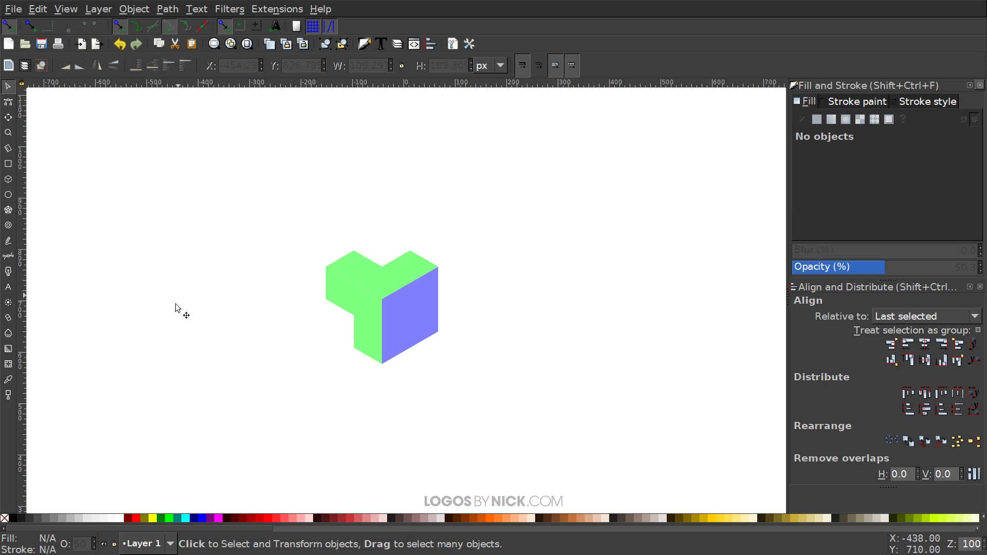
# Duplicate the notched left face, flip the copy horizontally and snap it over the right side, replacing the blue face
pyautogui.click(348, 302)
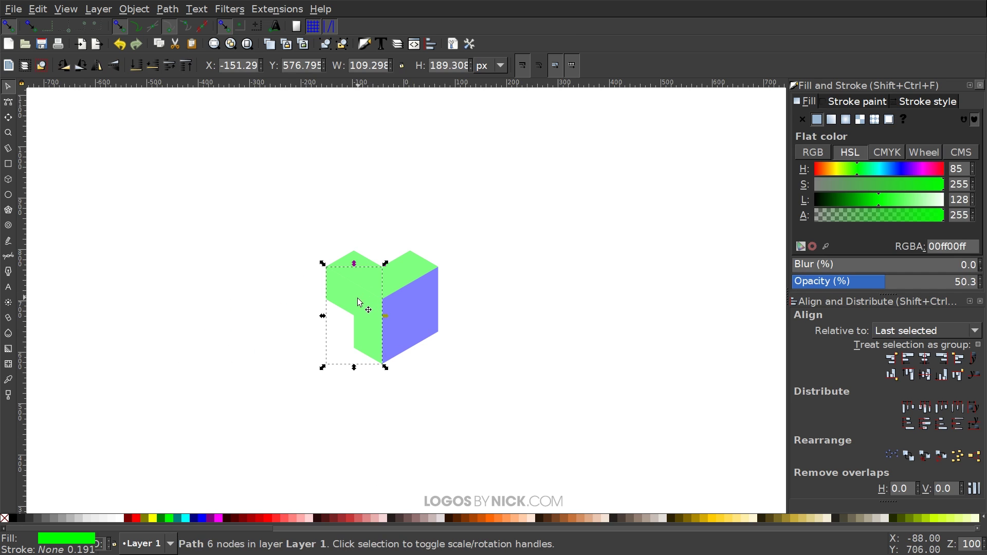
pyautogui.hotkey('ctrl', 'z')
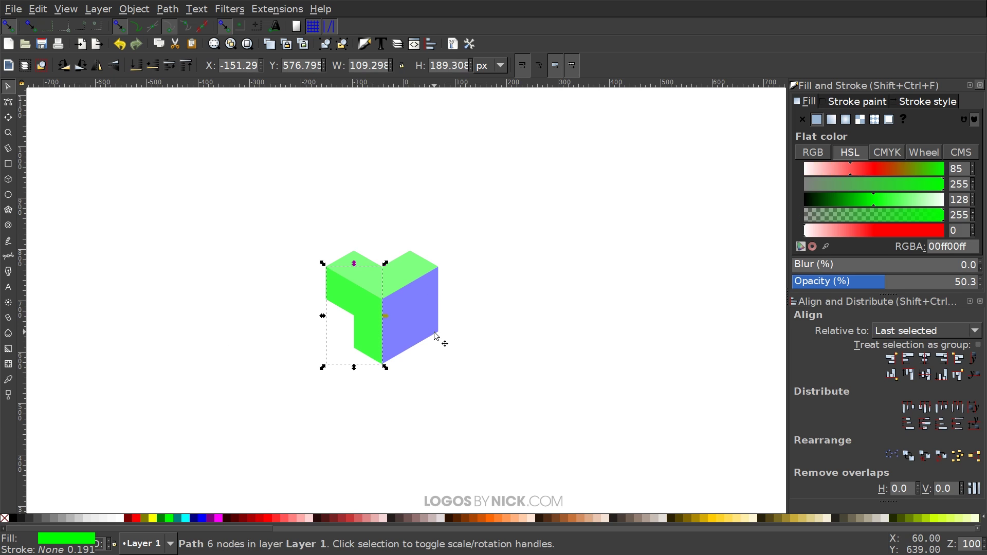
pyautogui.click(94, 65)
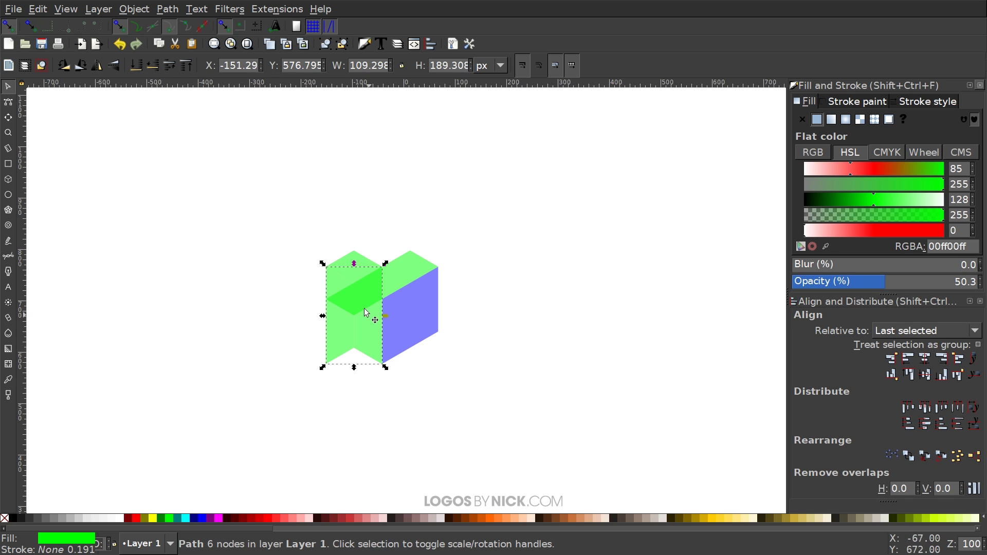
pyautogui.moveTo(328, 298); pyautogui.dragTo(389, 300)
pyautogui.moveTo(432, 328); pyautogui.dragTo(577, 295)
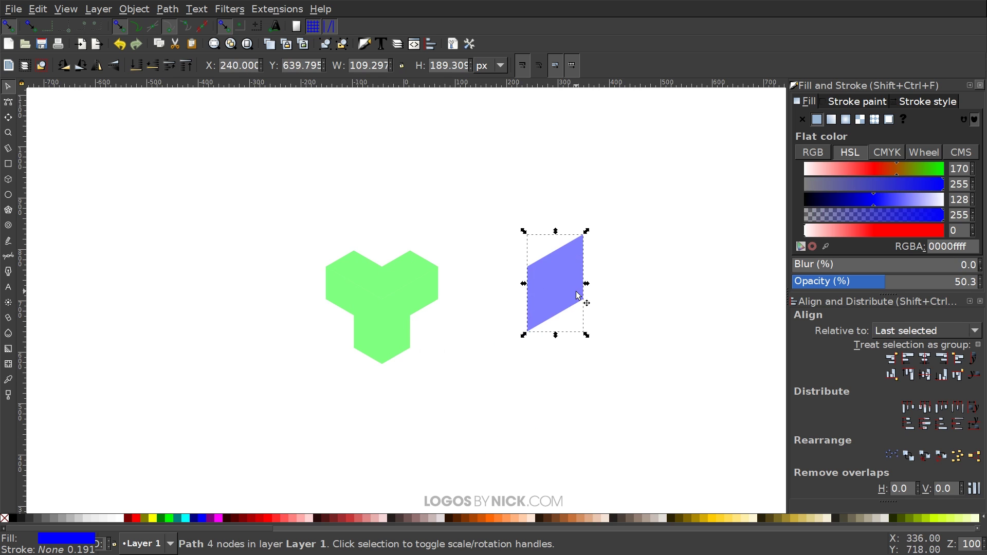
pyautogui.press('Delete')
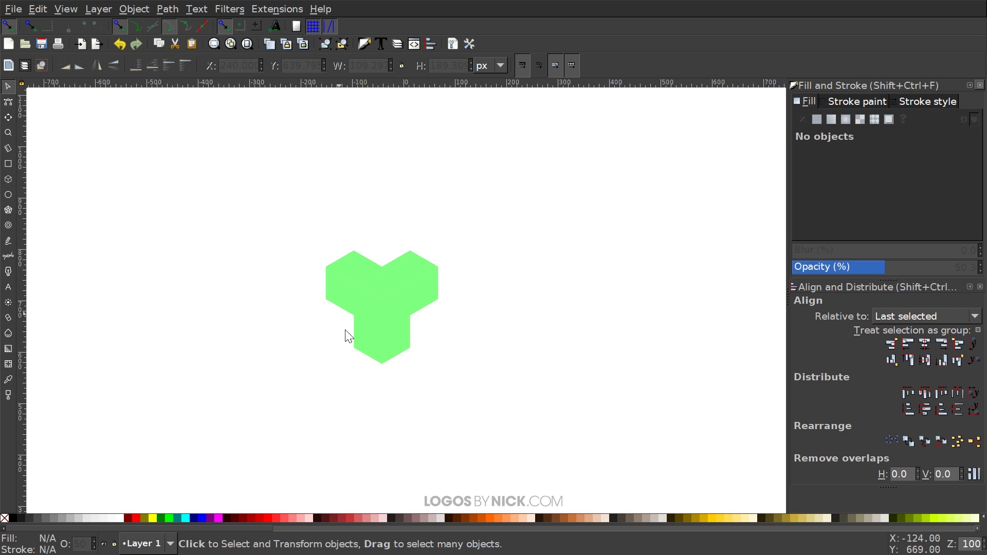
# Set the opacity of all three notched green pieces to 100%
pyautogui.moveTo(619, 417); pyautogui.dragTo(149, 145)
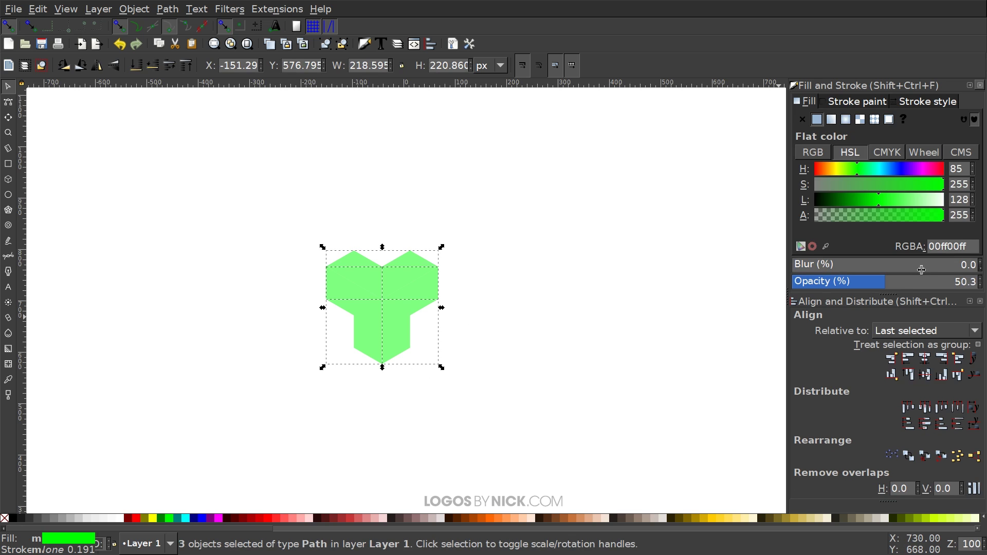
pyautogui.moveTo(895, 285); pyautogui.dragTo(977, 283)
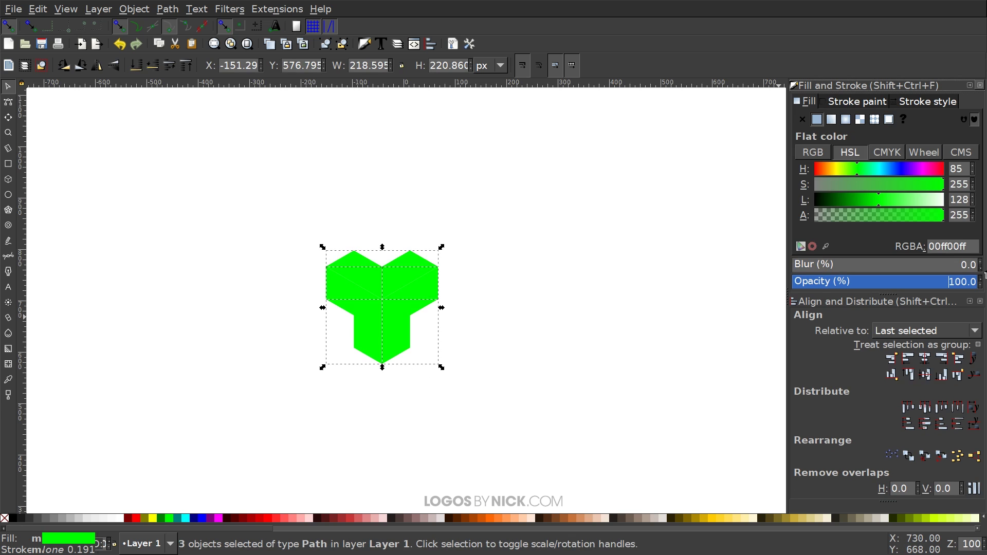
pyautogui.click(556, 239)
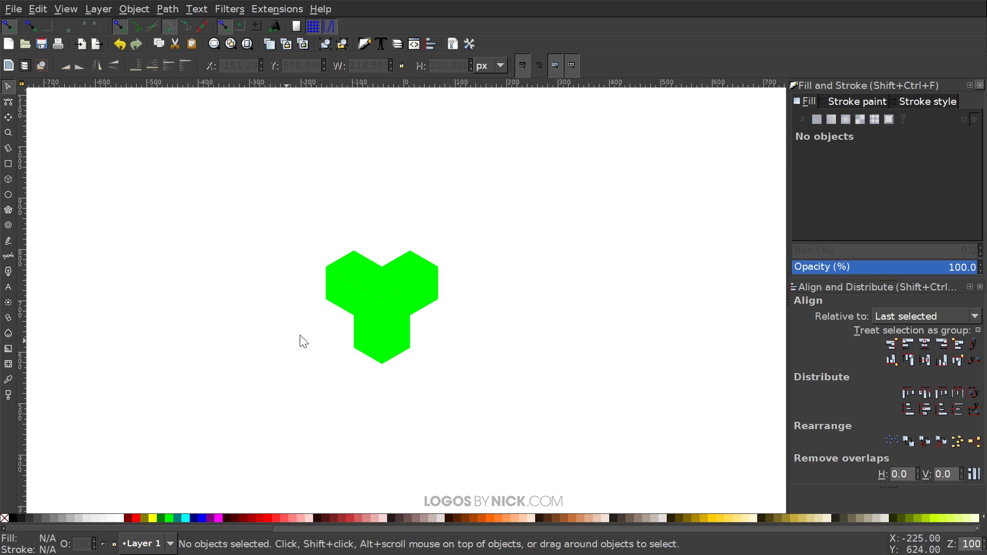
# Fill the notched left face with the dark slate palette colour 373e48
pyautogui.click(355, 316)
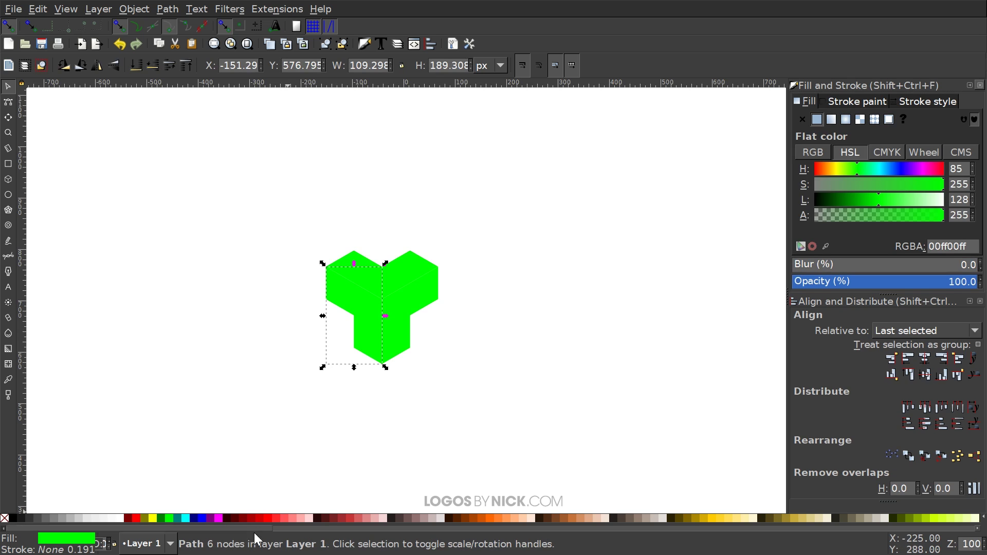
pyautogui.moveTo(250, 529); pyautogui.dragTo(749, 542)
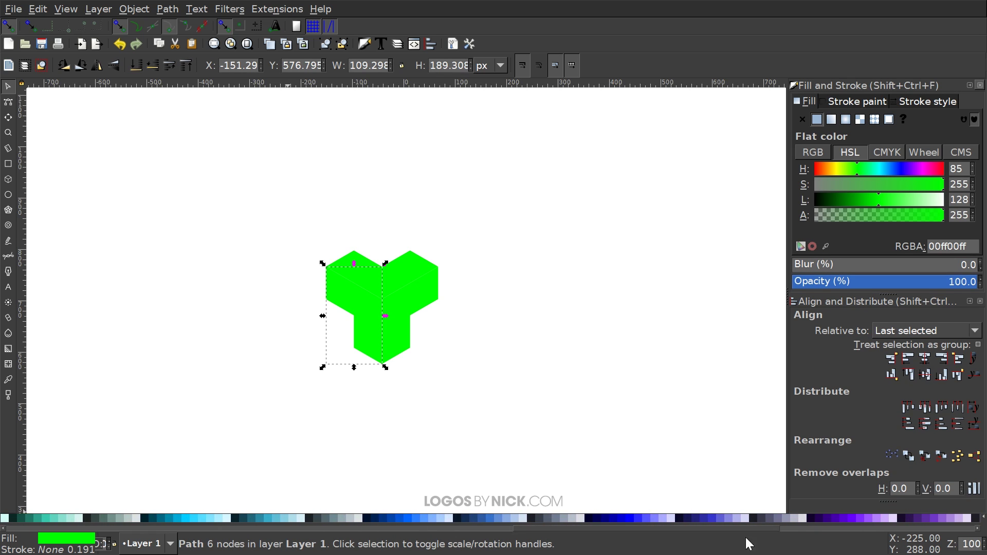
pyautogui.click(545, 517)
pyautogui.click(542, 517)
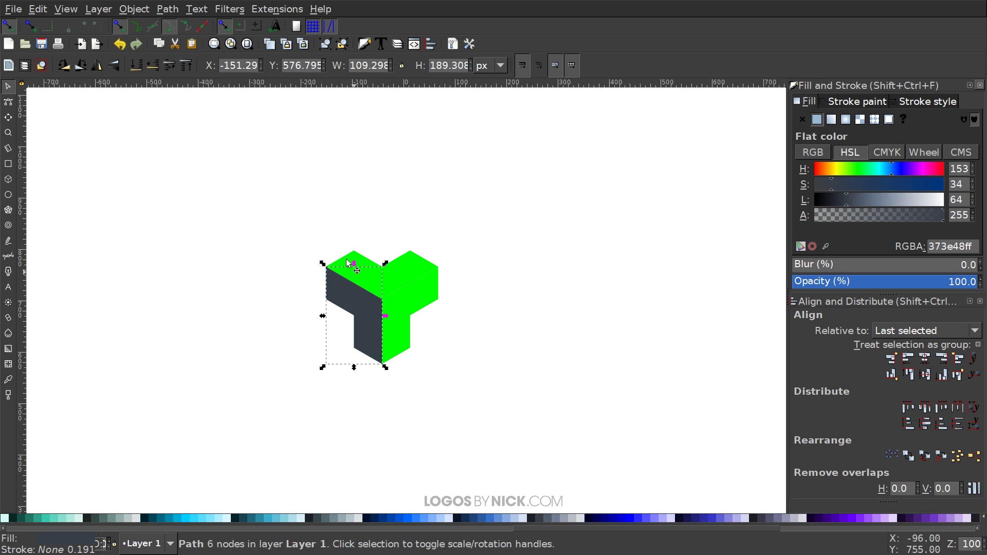
# Fill the notched right face with the muted red palette colour c83737
pyautogui.click(403, 289)
pyautogui.moveTo(706, 530); pyautogui.dragTo(105, 529)
pyautogui.click(349, 517)
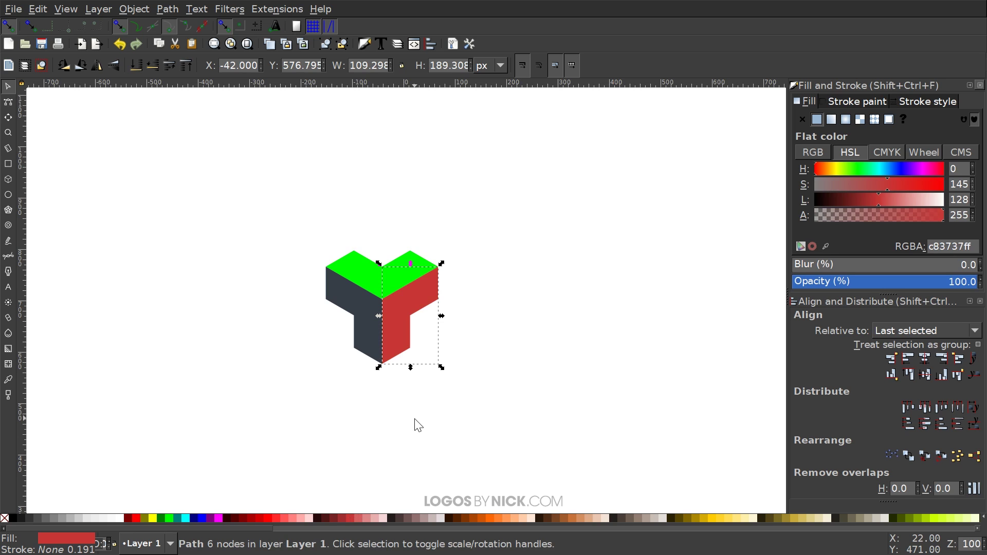
# Fill the notched top face with the light warm grey palette colour c8c4b7
pyautogui.click(399, 262)
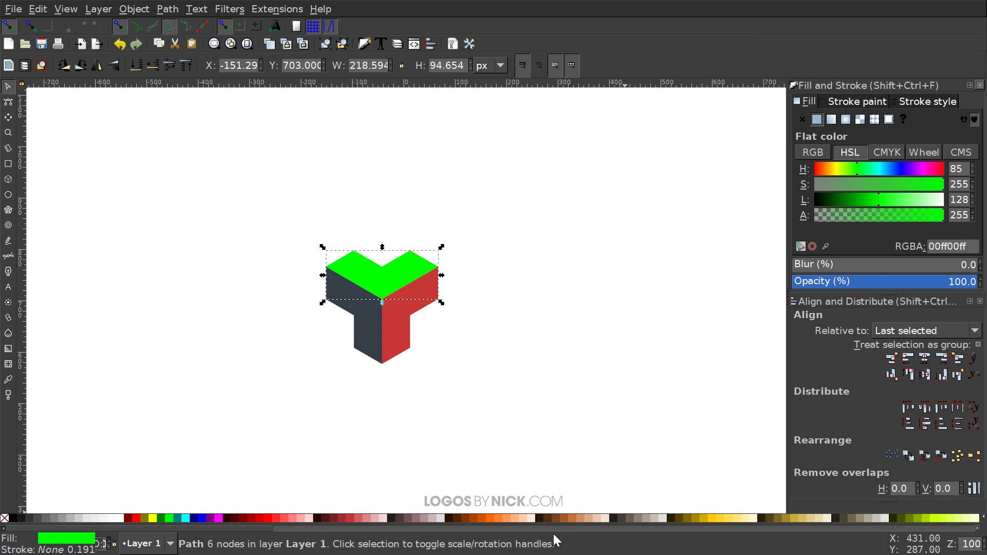
pyautogui.moveTo(200, 528); pyautogui.dragTo(320, 534)
pyautogui.click(420, 517)
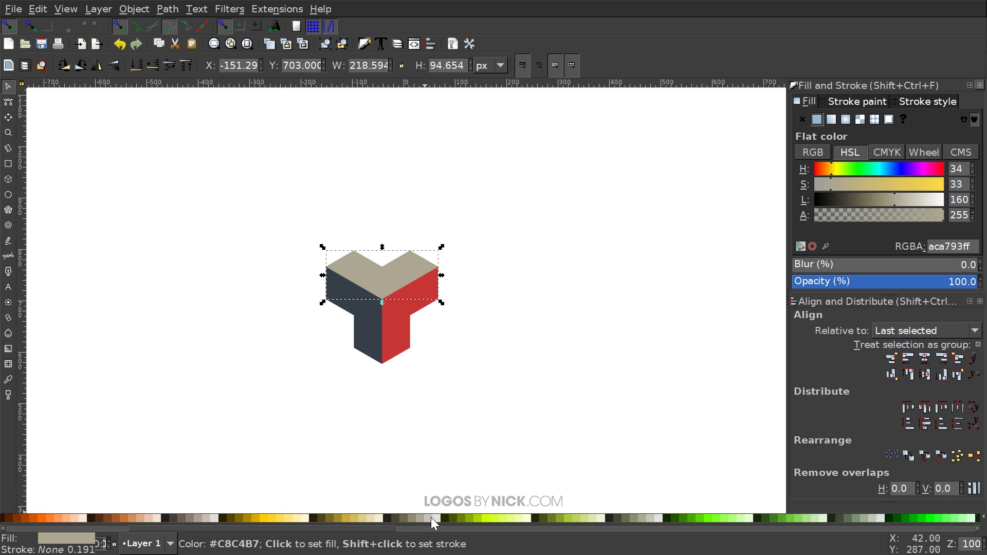
pyautogui.click(430, 518)
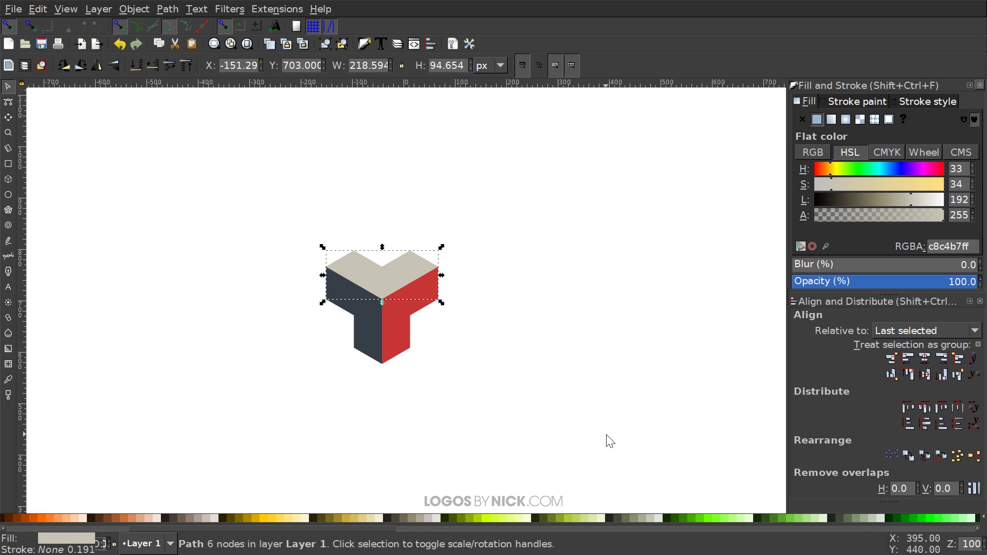
# Duplicate all three coloured faces together and snap the copy directly above the original shape
pyautogui.moveTo(611, 435); pyautogui.dragTo(116, 157)
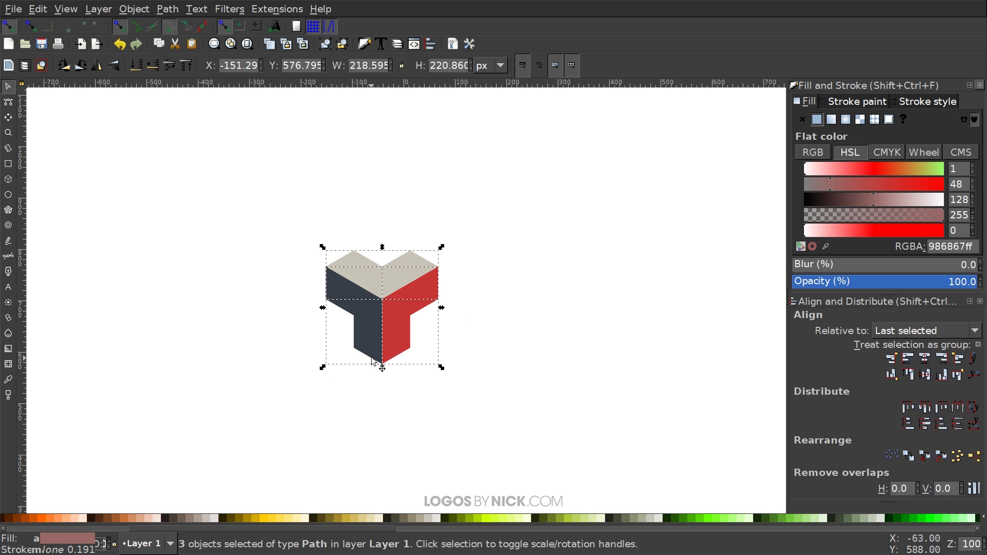
pyautogui.hotkey('ctrl', 'd')
pyautogui.moveTo(377, 354); pyautogui.dragTo(377, 258)
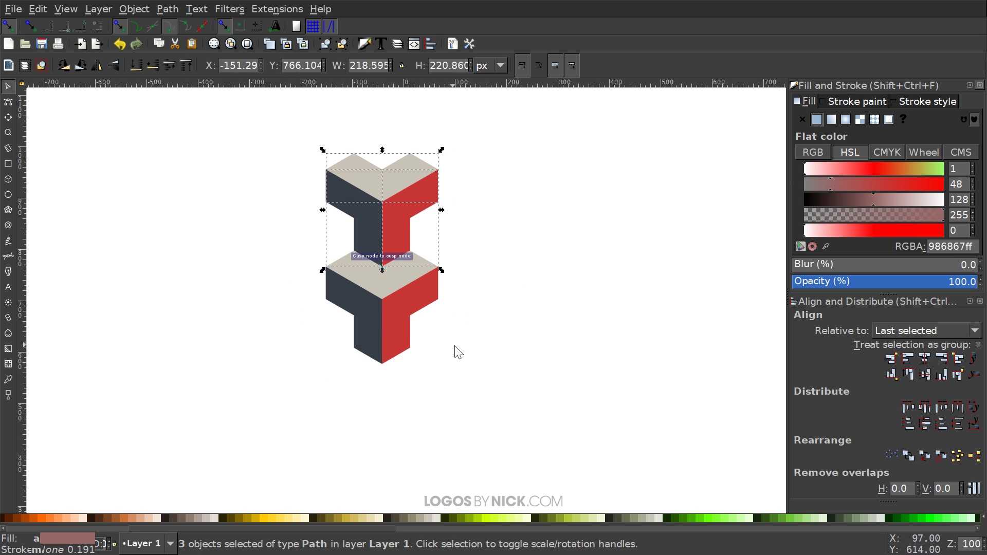
# Place two more copies of the three-armed shape, stacked vertically and snapped along the left side of the existing pair
pyautogui.scroll(2, 664, 275)
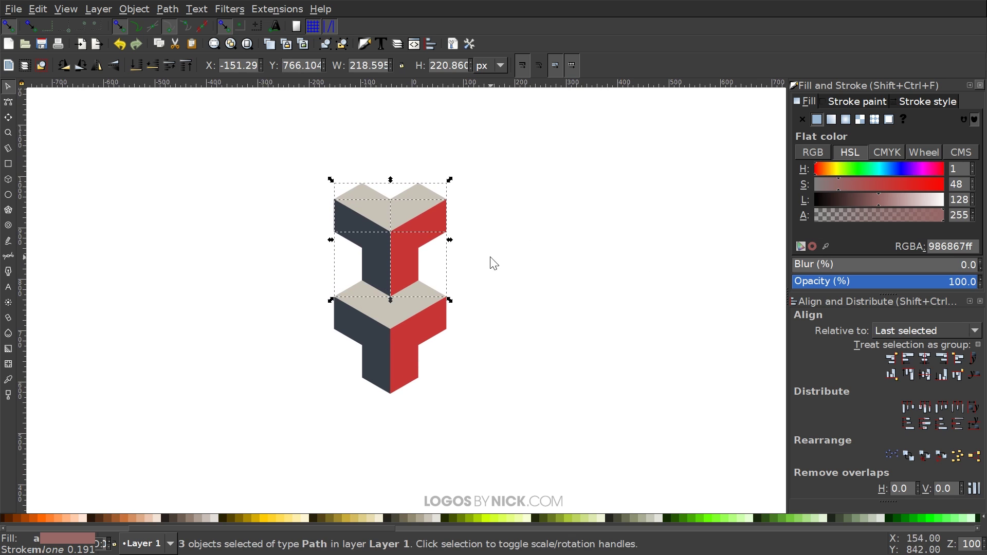
pyautogui.moveTo(421, 217); pyautogui.dragTo(329, 366)
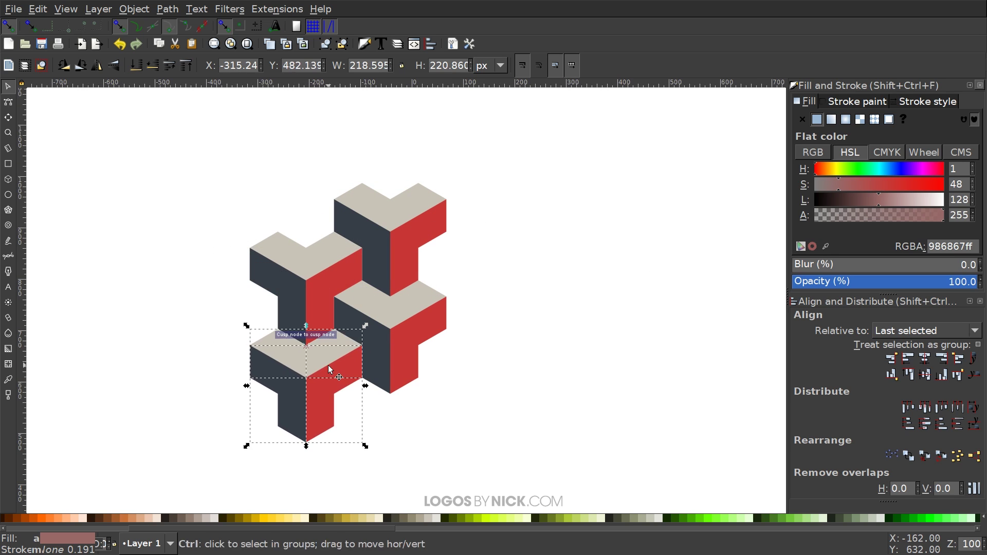
pyautogui.hotkey('ctrl', 's')
pyautogui.click(896, 13)
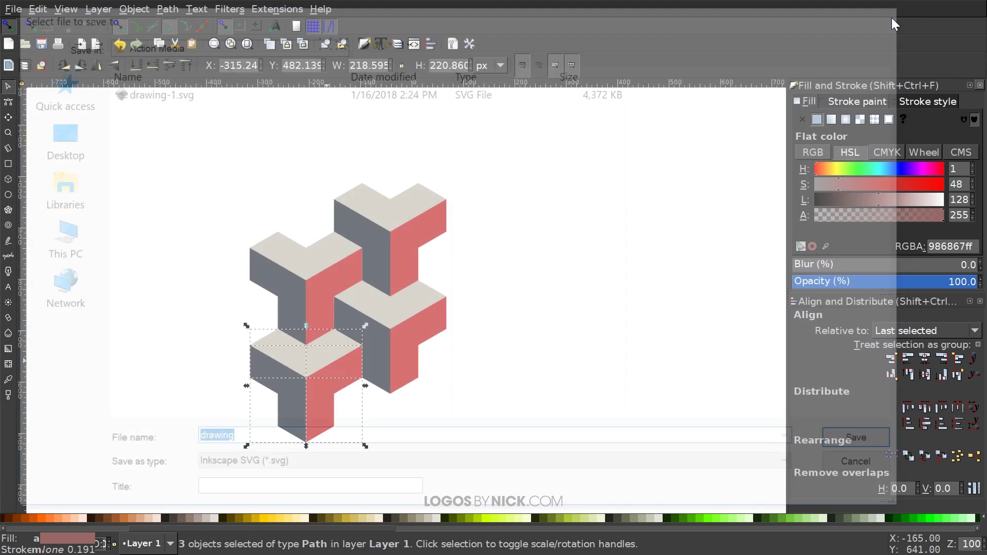
# Complete the seven-piece hexagonal cluster with one copy snapped below the centre shape and two stacked on its right side
pyautogui.moveTo(348, 379); pyautogui.dragTo(408, 427)
pyautogui.click(307, 421)
pyautogui.click(405, 422)
pyautogui.keyDown('shift'); pyautogui.click(368, 430); pyautogui.keyUp('shift')
pyautogui.keyDown('shift'); pyautogui.click(376, 397); pyautogui.keyUp('shift')
pyautogui.moveTo(394, 415); pyautogui.dragTo(457, 281)
pyautogui.hotkey('ctrl', 'd')
pyautogui.scroll(-2, 435, 213)
pyautogui.hscroll(1, 435, 212)
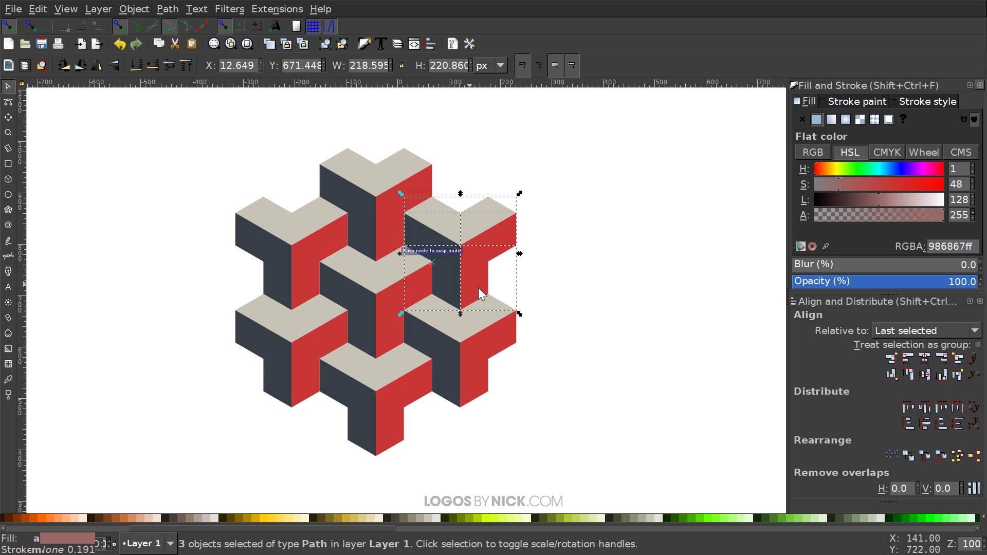
pyautogui.press('Escape')
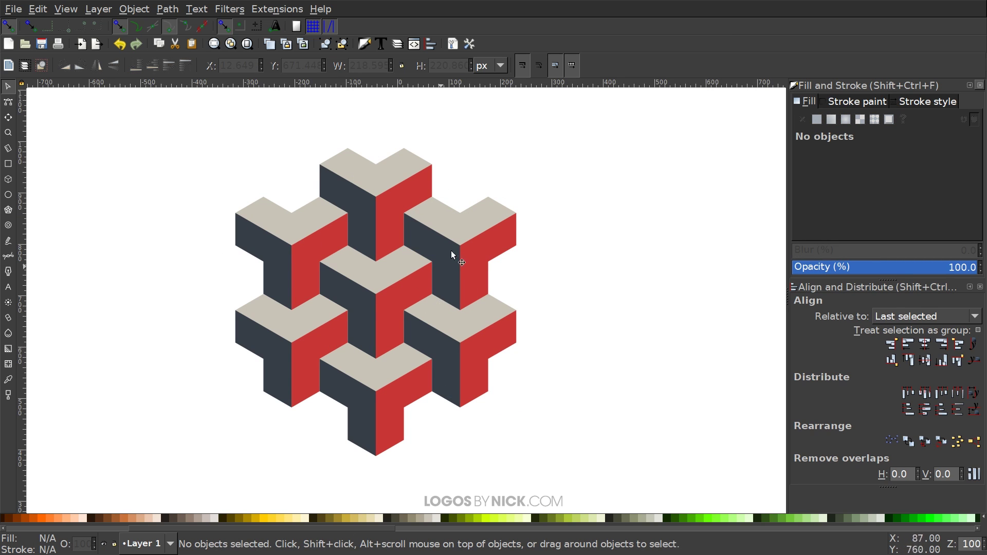
# Select all the pieces of the seven-shape cluster and group them into one object
pyautogui.hscroll(1, 411, 280)
pyautogui.hscroll(1, 501, 262)
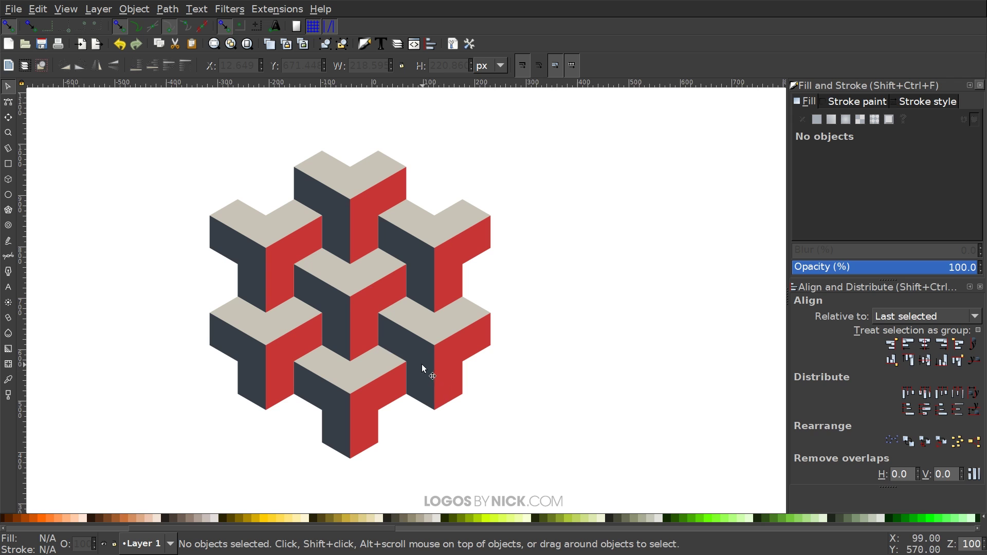
pyautogui.moveTo(634, 480)
pyautogui.mouseDown()
pyautogui.moveTo(447, 352)
pyautogui.moveTo(135, 107)
pyautogui.mouseUp()
pyautogui.click(605, 325)
pyautogui.moveTo(618, 490)
pyautogui.mouseDown()
pyautogui.moveTo(353, 276)
pyautogui.moveTo(104, 99)
pyautogui.moveTo(108, 105)
pyautogui.mouseUp()
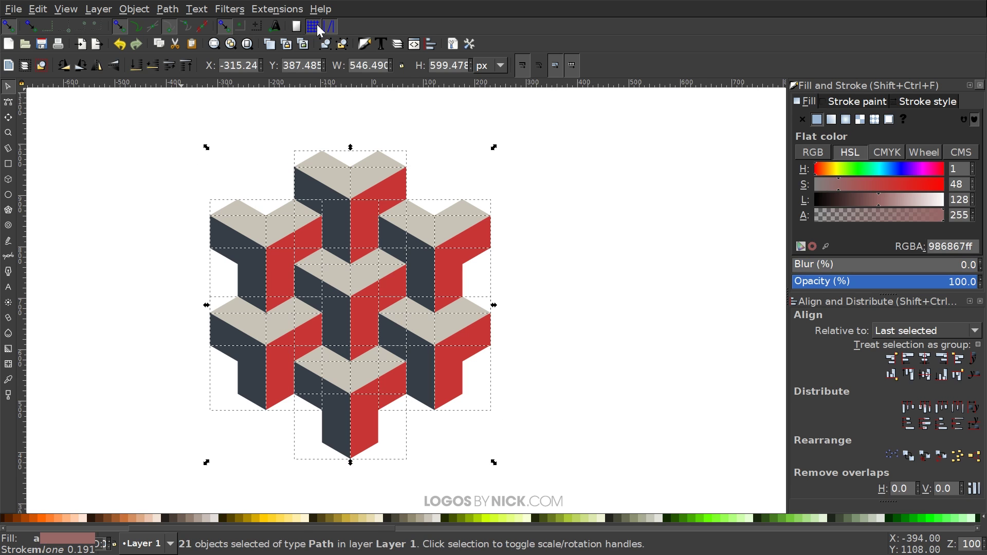
pyautogui.click(325, 44)
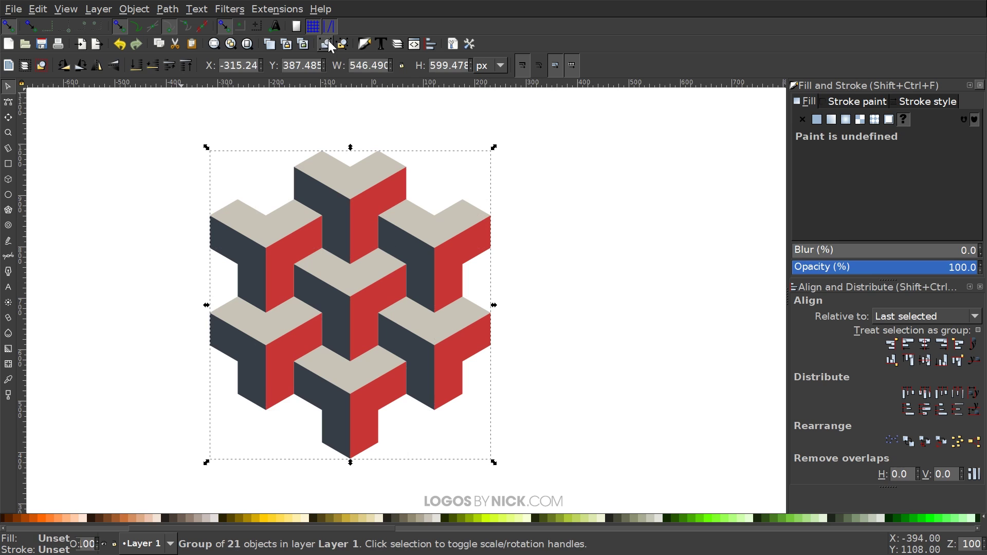
pyautogui.moveTo(450, 388); pyautogui.dragTo(450, 392)
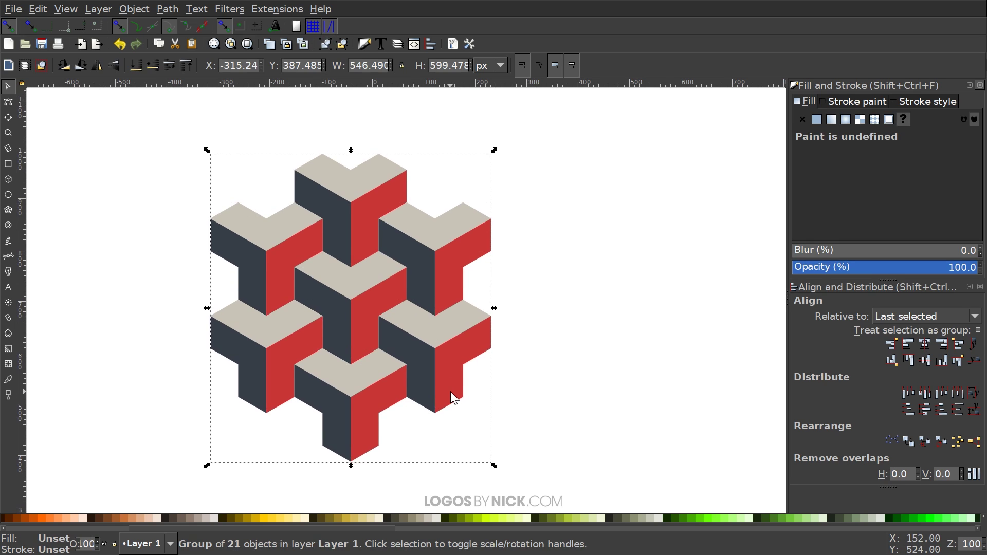
# Draw a rectangle about 109 by 189 px over the centre shape's left half, snapped to its corners, and fill it black
pyautogui.click(12, 173)
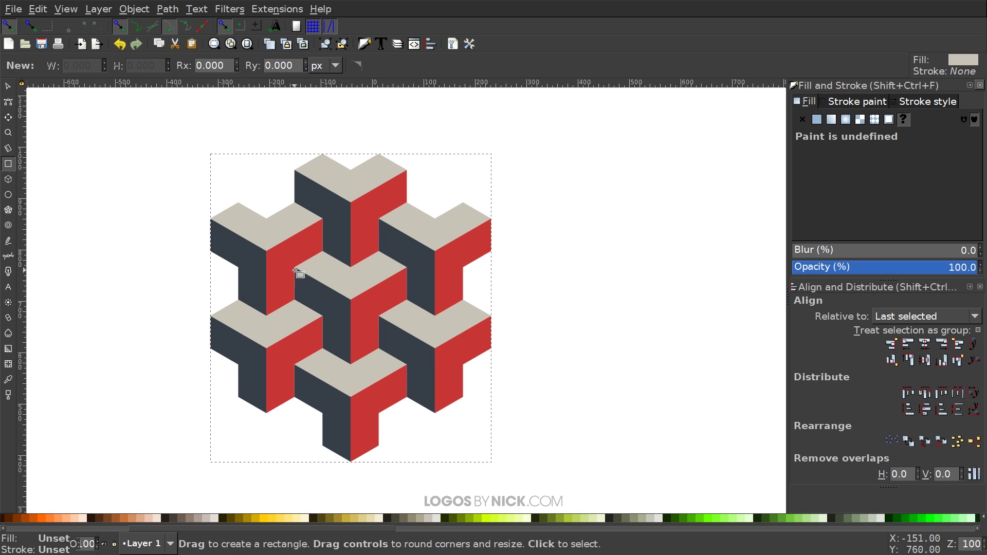
pyautogui.moveTo(295, 268)
pyautogui.mouseDown()
pyautogui.moveTo(326, 308)
pyautogui.moveTo(321, 330)
pyautogui.moveTo(352, 365)
pyautogui.mouseUp()
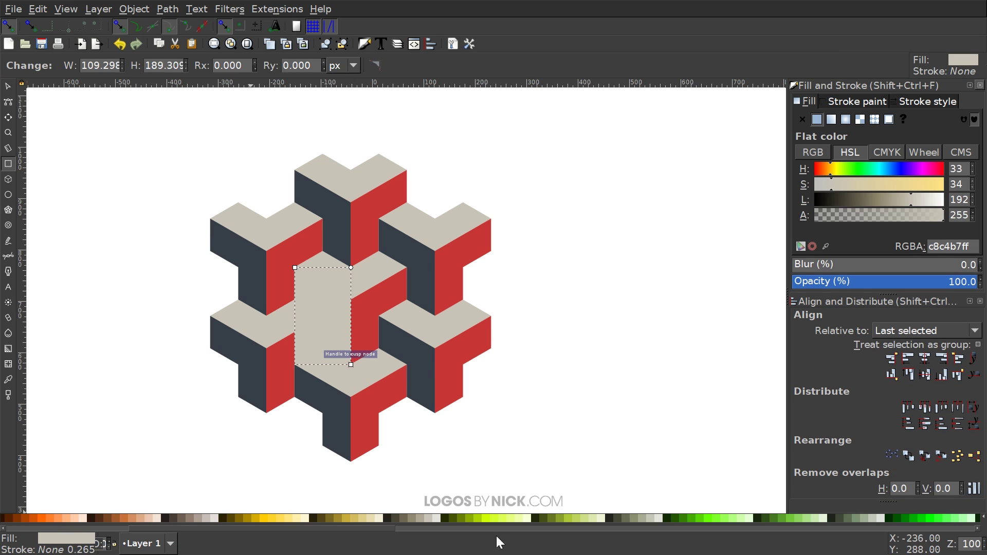
pyautogui.moveTo(366, 524); pyautogui.dragTo(21, 527)
pyautogui.click(11, 517)
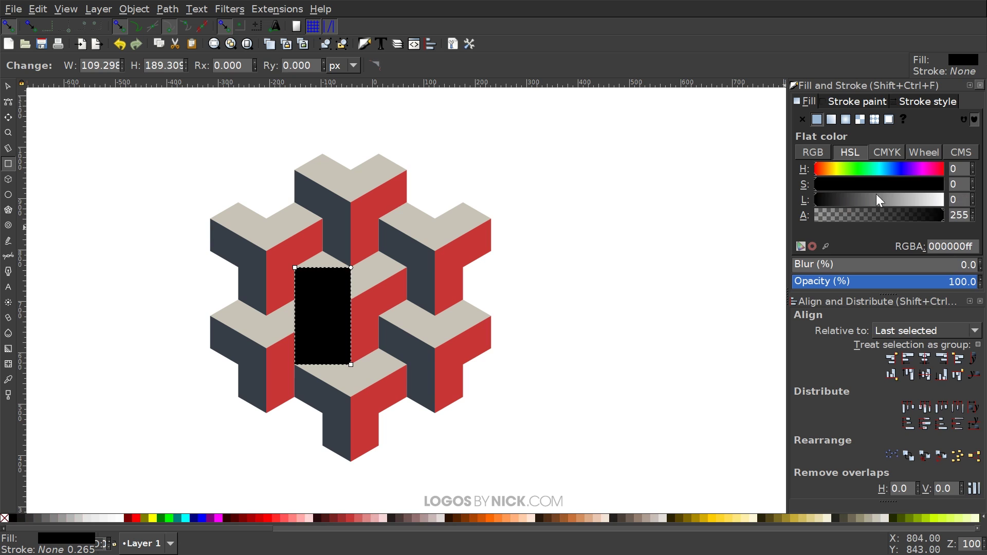
# Lower the black rectangle's opacity to 51.7%
pyautogui.click(885, 216)
pyautogui.hotkey('ctrl', 'z')
pyautogui.moveTo(897, 280); pyautogui.dragTo(888, 282)
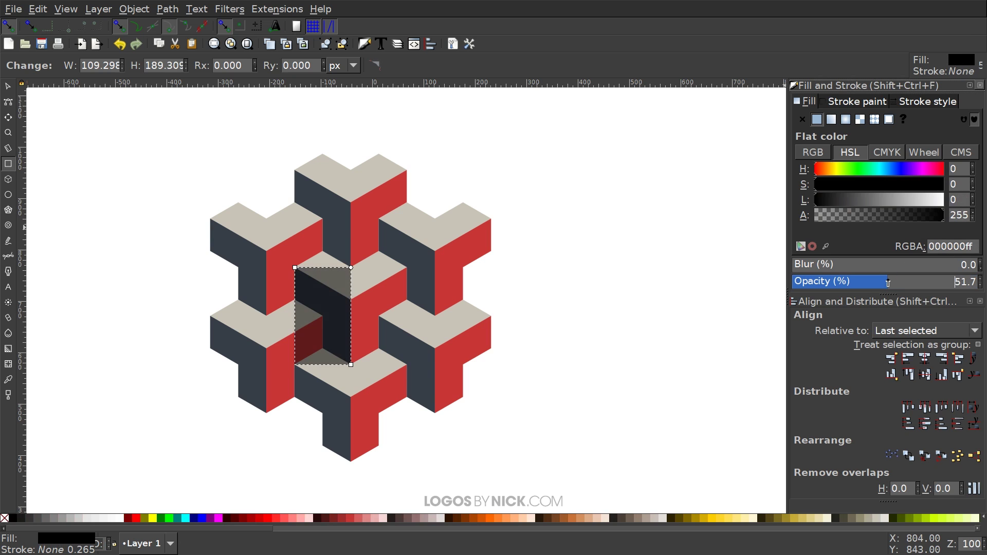
# Stretch the translucent rectangle horizontally past both sides of the cluster to a width of about 794 px
pyautogui.click(7, 88)
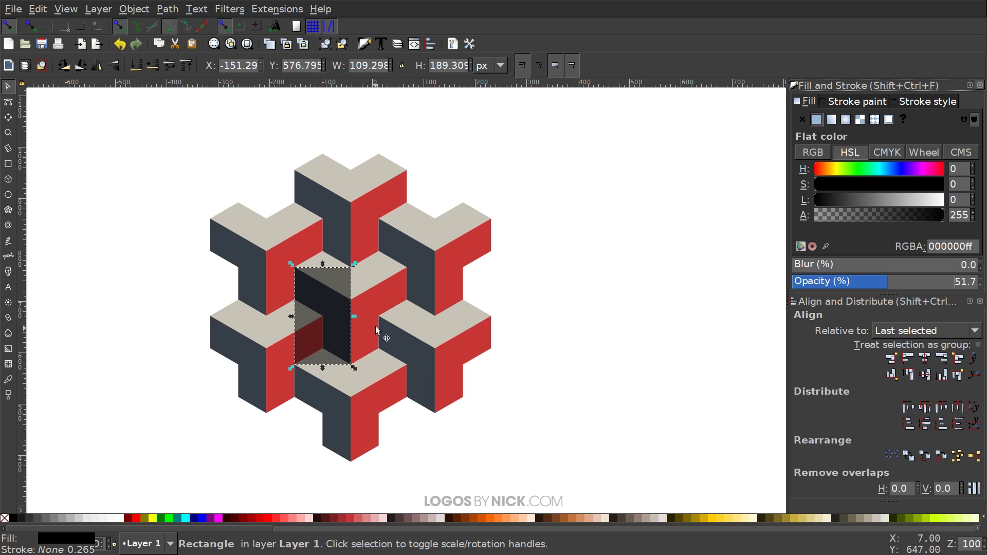
pyautogui.moveTo(354, 318); pyautogui.dragTo(515, 332)
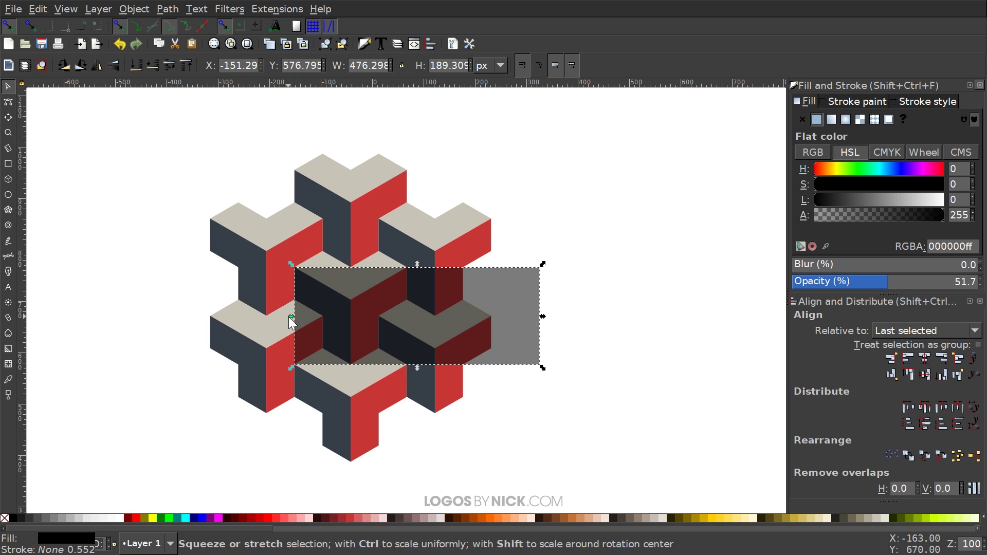
pyautogui.moveTo(291, 322); pyautogui.dragTo(126, 309)
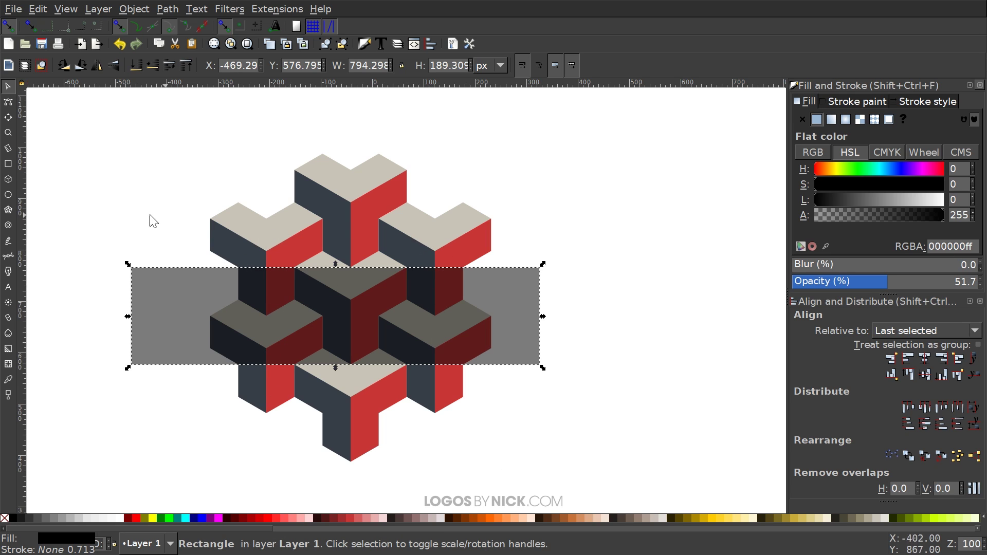
# Draw a closed path around the rectangle's left end, with a straight vertical edge along the left column's centre line
pyautogui.click(9, 258)
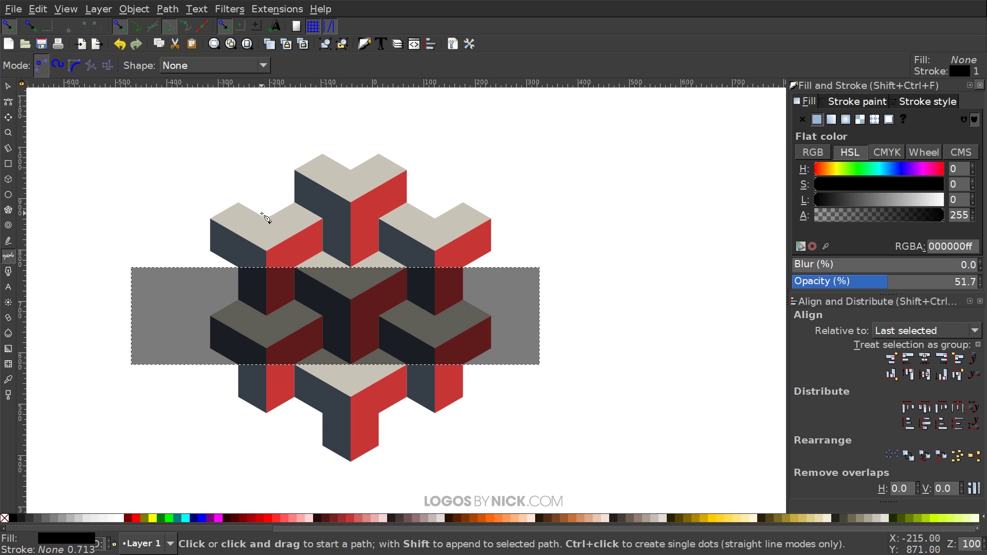
pyautogui.moveTo(265, 218); pyautogui.dragTo(258, 216)
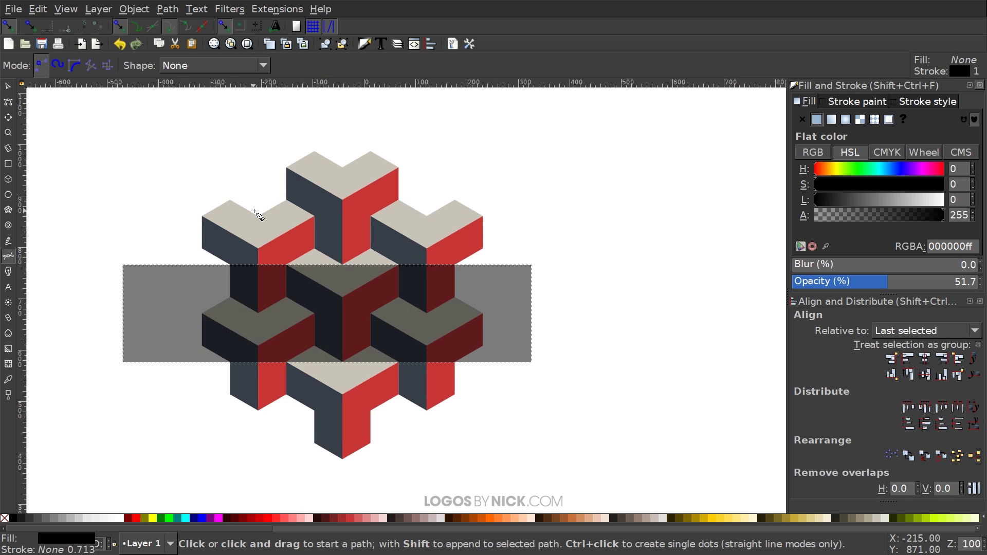
pyautogui.click(258, 249)
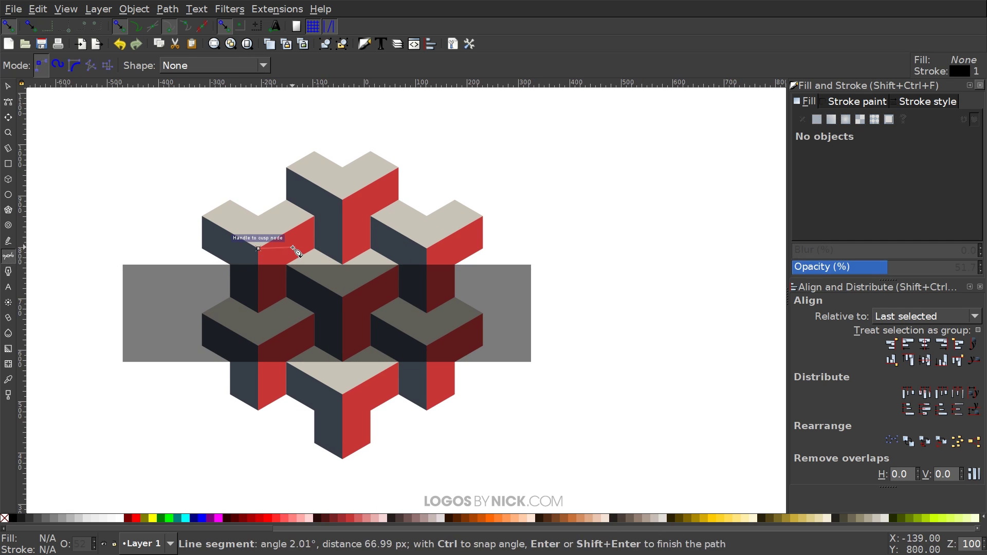
pyautogui.click(258, 386)
pyautogui.moveTo(71, 316); pyautogui.dragTo(76, 297)
pyautogui.moveTo(202, 216); pyautogui.dragTo(231, 208)
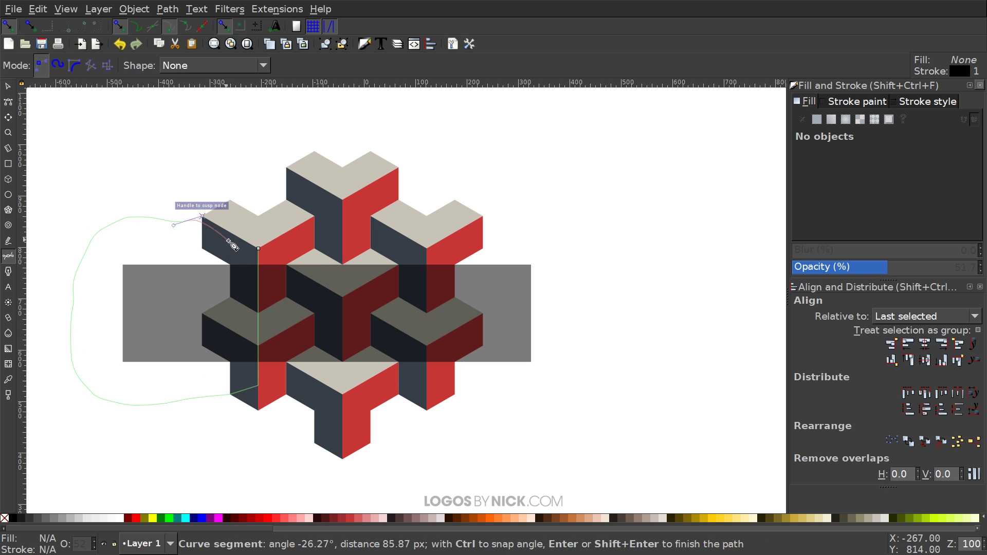
pyautogui.click(258, 249)
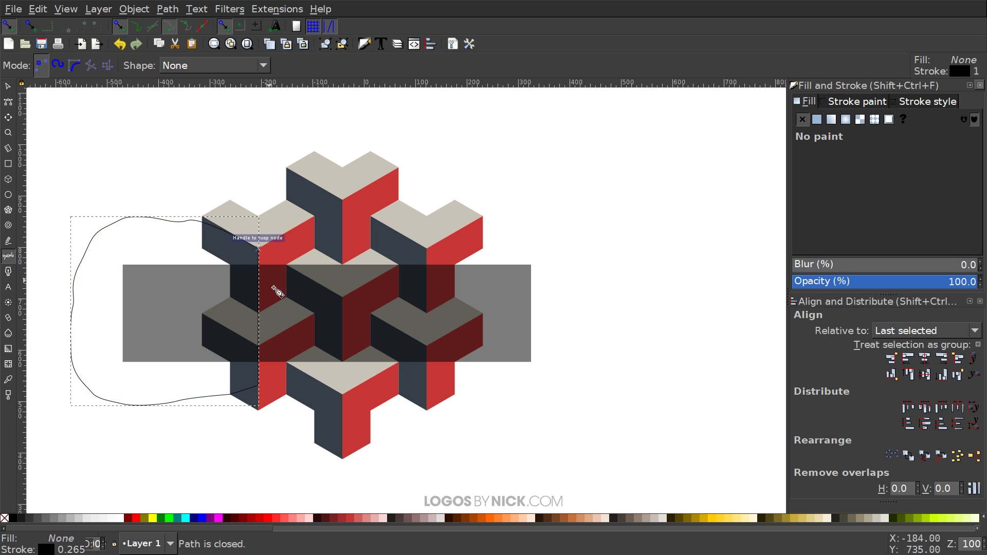
# Draw a closed path about 431 by 414 px around the rectangle's right end, its straight edge on the right column's centre line
pyautogui.click(427, 249)
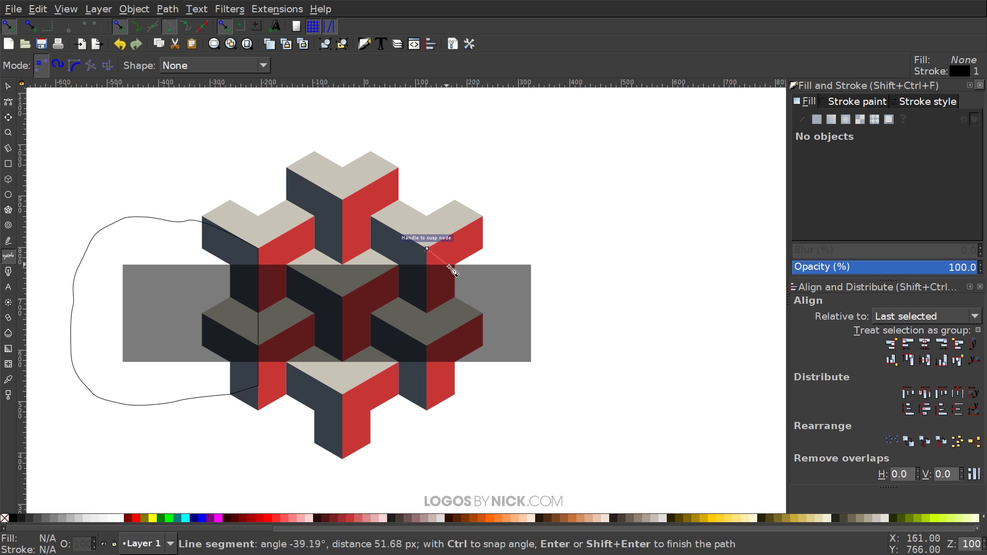
pyautogui.moveTo(455, 393); pyautogui.dragTo(494, 403)
pyautogui.moveTo(645, 298); pyautogui.dragTo(637, 257)
pyautogui.moveTo(462, 221); pyautogui.dragTo(458, 226)
pyautogui.click(427, 249)
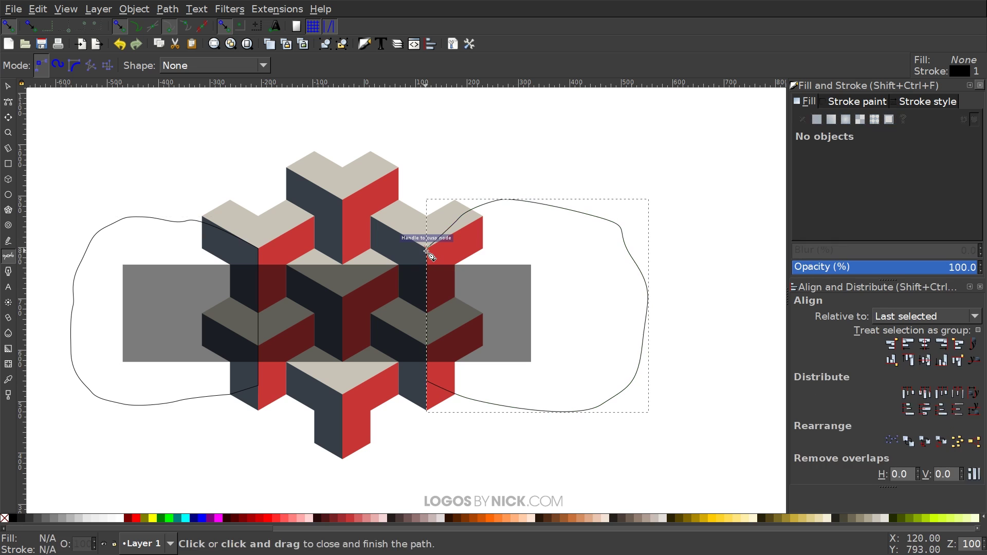
# Unite the left and right outline paths into a single path with Union
pyautogui.click(7, 86)
pyautogui.press('shift')
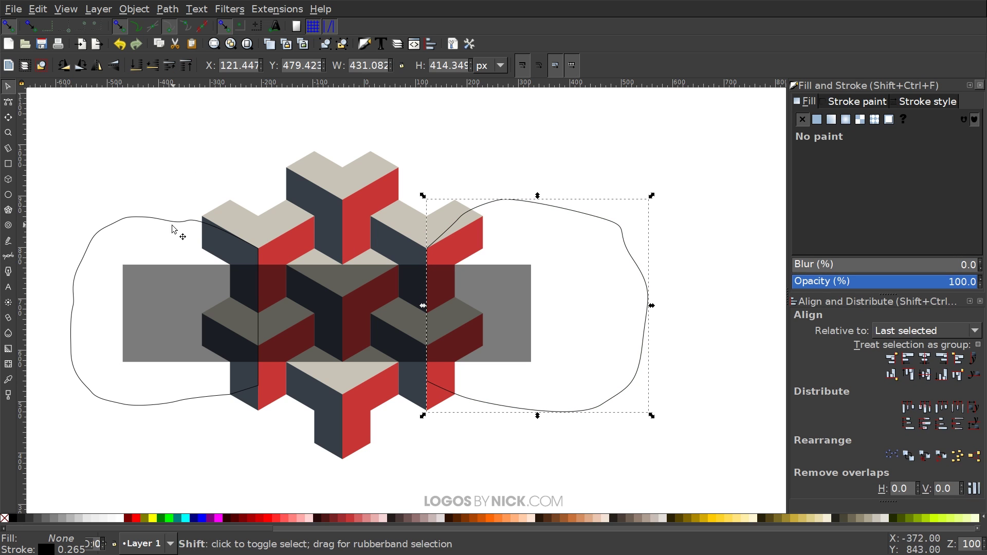
pyautogui.keyDown('shift'); pyautogui.click(161, 221); pyautogui.keyUp('shift')
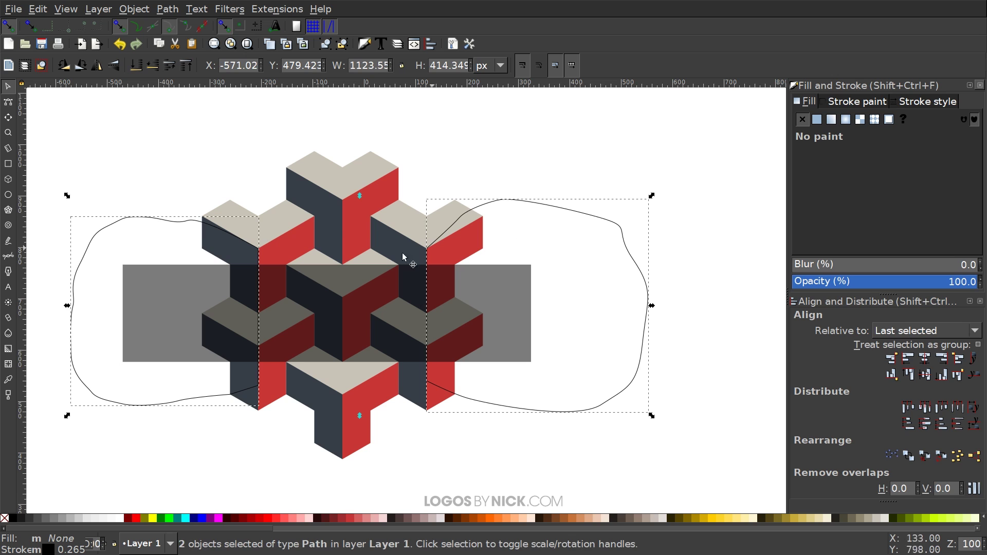
pyautogui.click(168, 9)
pyautogui.click(180, 90)
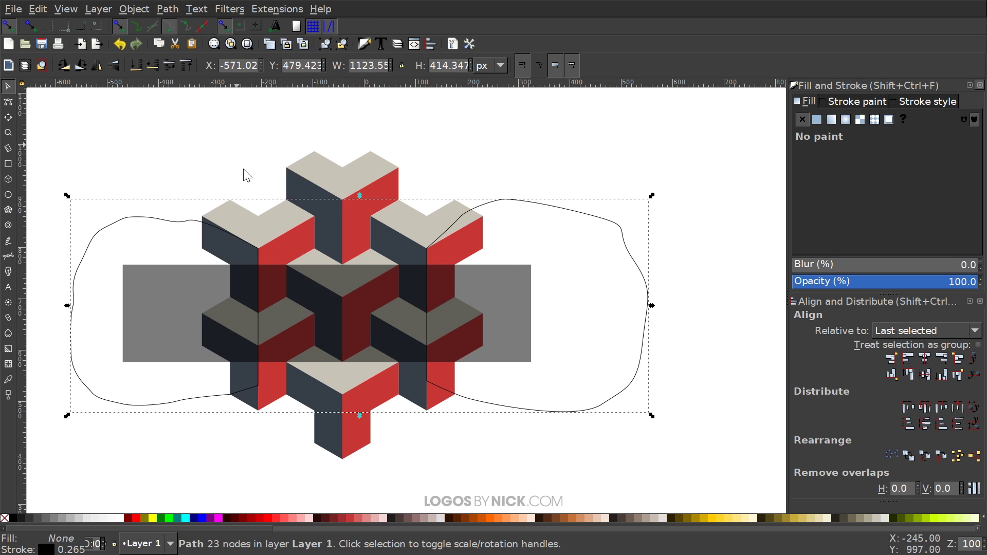
# Subtract the united outline path from the translucent rectangle with Difference, trimming both of its ends
pyautogui.press('shift')
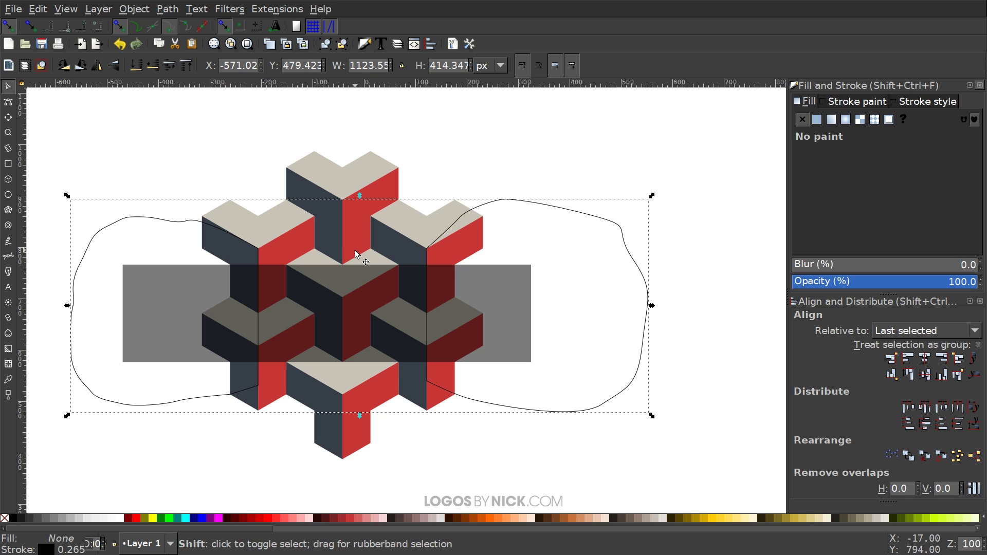
pyautogui.keyDown('shift'); pyautogui.click(150, 286); pyautogui.keyUp('shift')
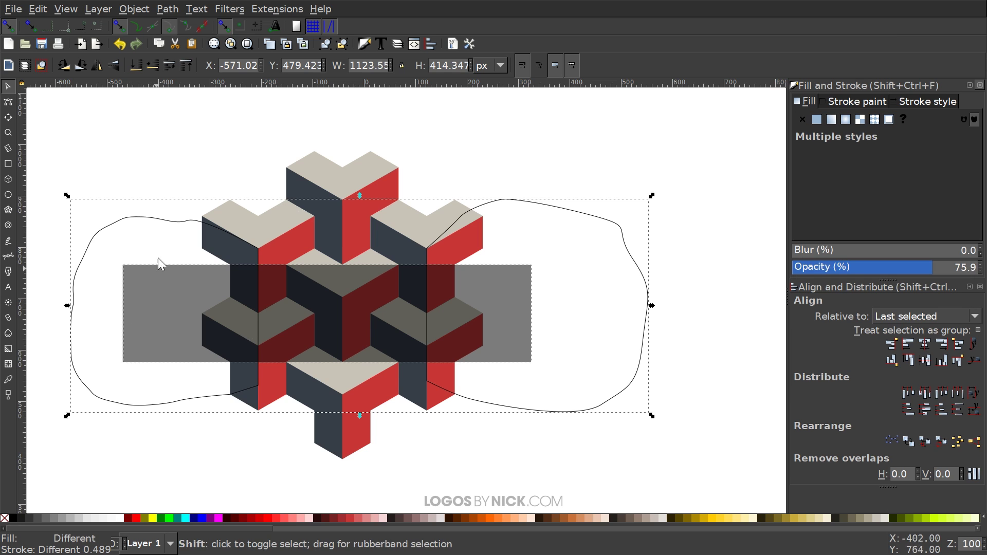
pyautogui.click(175, 11)
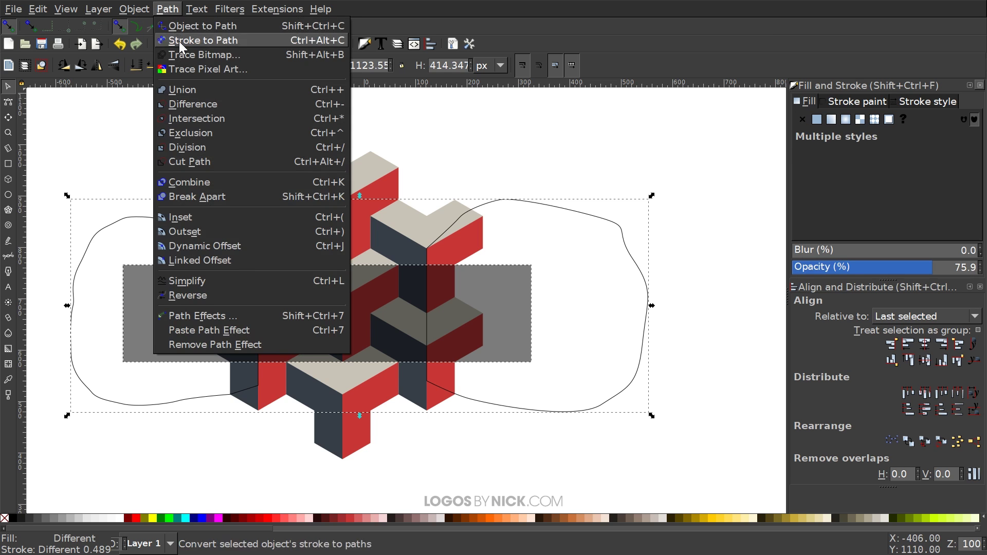
pyautogui.click(178, 101)
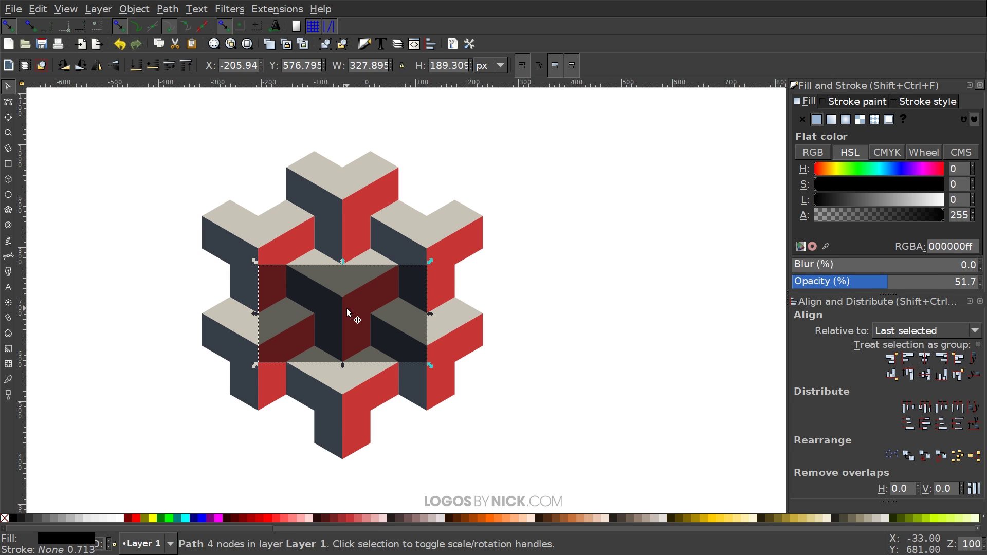
# Add the seven-shape cluster to the selection with the trimmed translucent rectangle and clip the cluster to that rectangle
pyautogui.press('shift')
pyautogui.keyDown('shift'); pyautogui.click(335, 182); pyautogui.keyUp('shift')
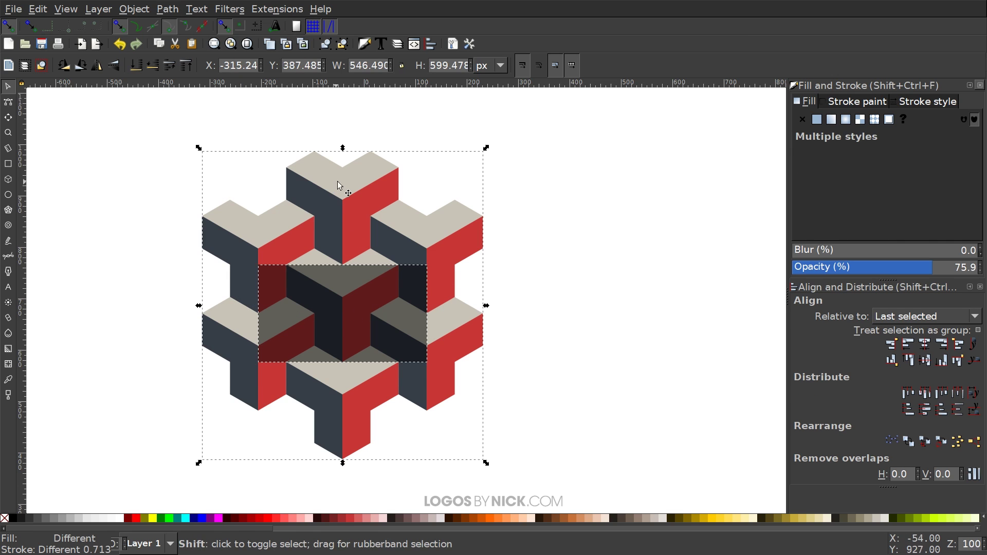
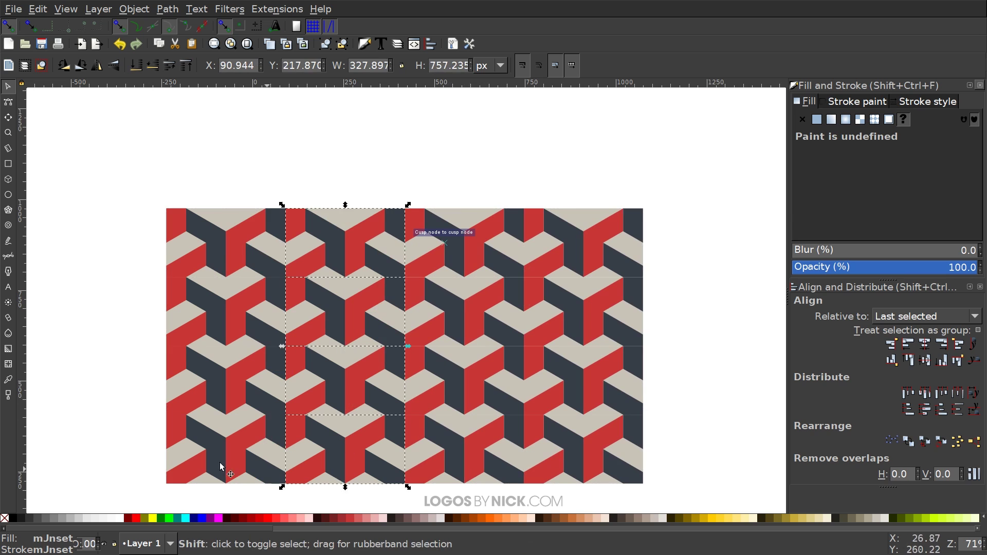
# Delete the hand-placed copies of the clipped tile, keeping only one tile
pyautogui.press('Escape')
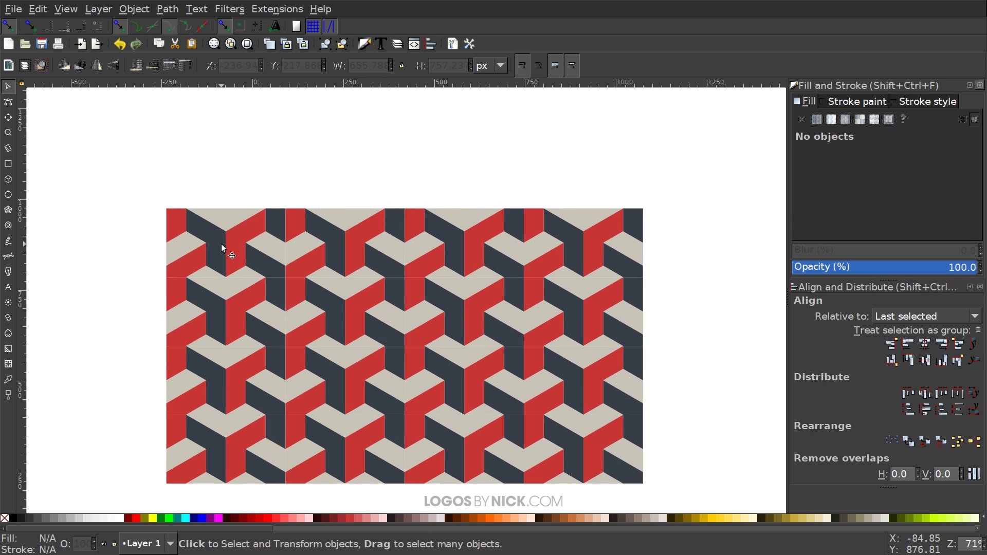
pyautogui.moveTo(214, 236); pyautogui.dragTo(192, 194)
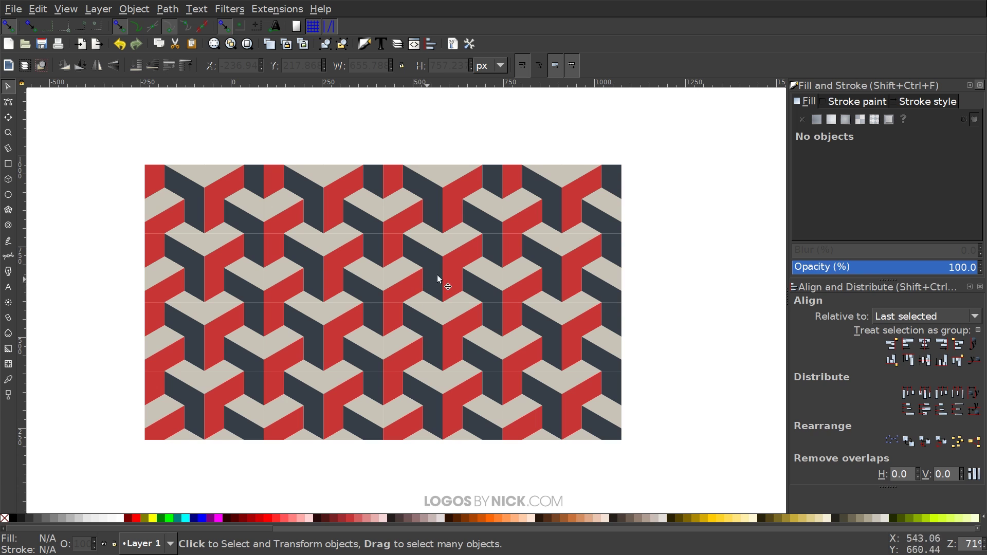
pyautogui.moveTo(595, 421); pyautogui.dragTo(755, 491)
pyautogui.moveTo(70, 123); pyautogui.dragTo(260, 202)
pyautogui.press('Delete')
# Move the remaining clipped tile up and to the left, to about X -291 px and Y 907 px
pyautogui.press('1')
pyautogui.scroll(4, 308, 257)
pyautogui.hscroll(-6, 309, 257)
pyautogui.moveTo(379, 291); pyautogui.dragTo(248, 184)
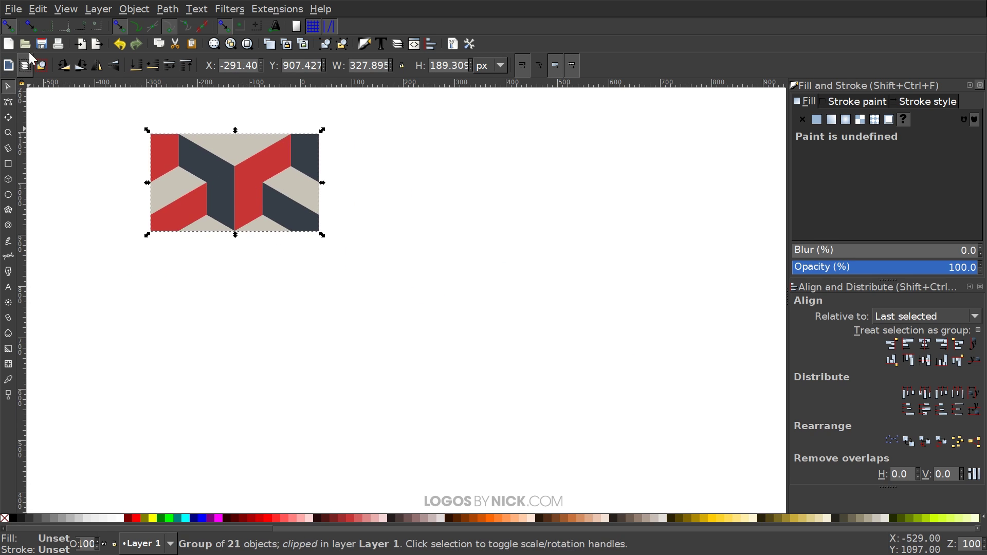
# Bring up the Create Tiled Clones settings for the tile and choose px as the unit of the fill area
pyautogui.click(38, 9)
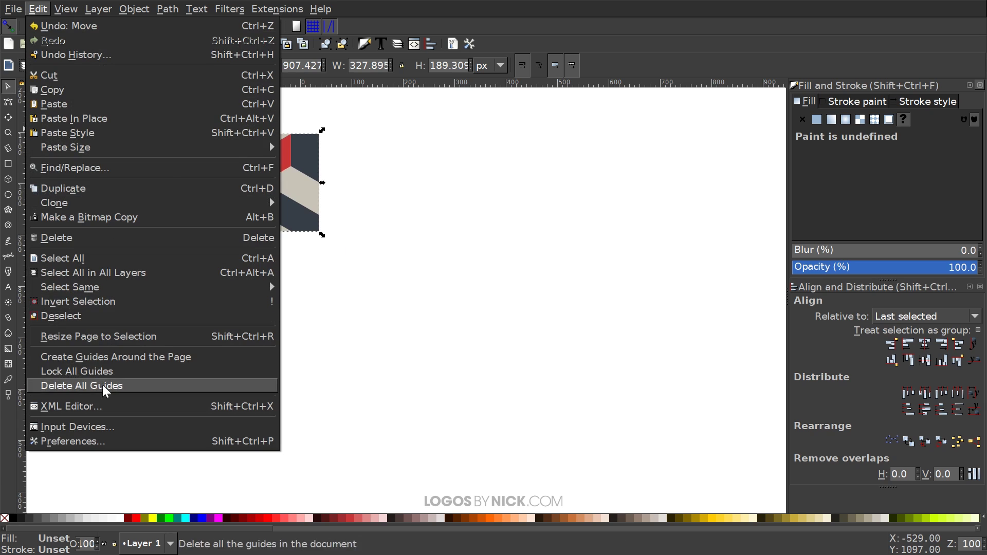
pyautogui.moveTo(103, 203)
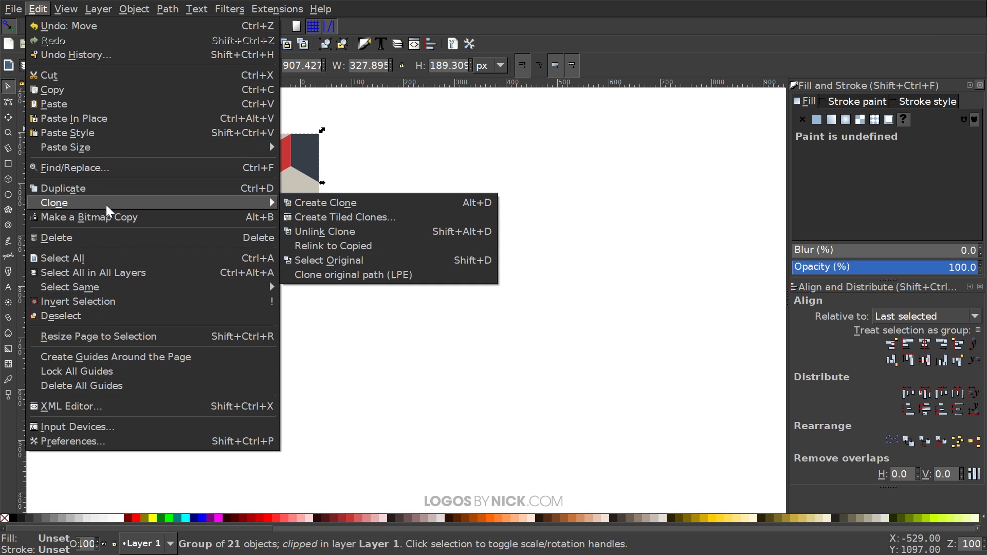
pyautogui.click(341, 216)
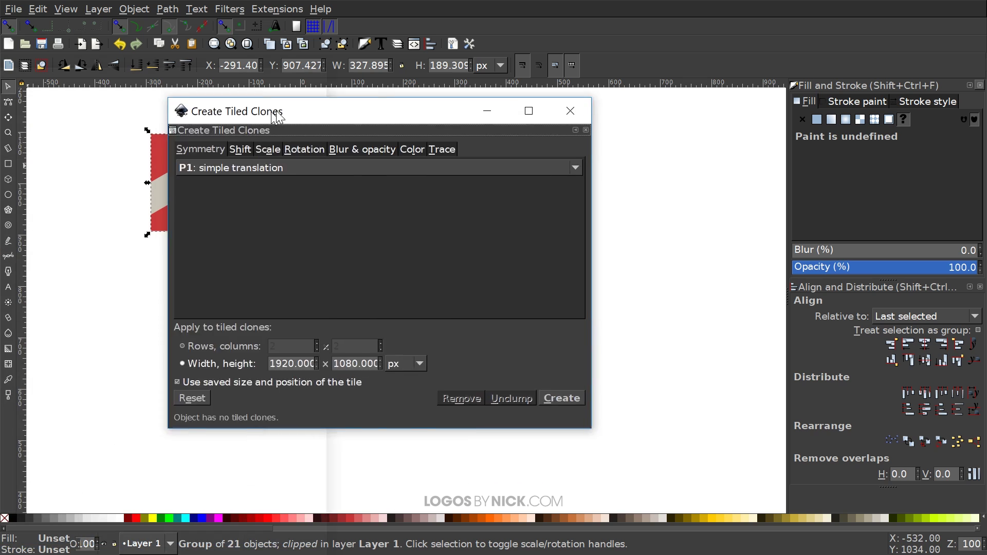
pyautogui.moveTo(276, 116); pyautogui.dragTo(428, 101)
pyautogui.moveTo(507, 101); pyautogui.dragTo(588, 75)
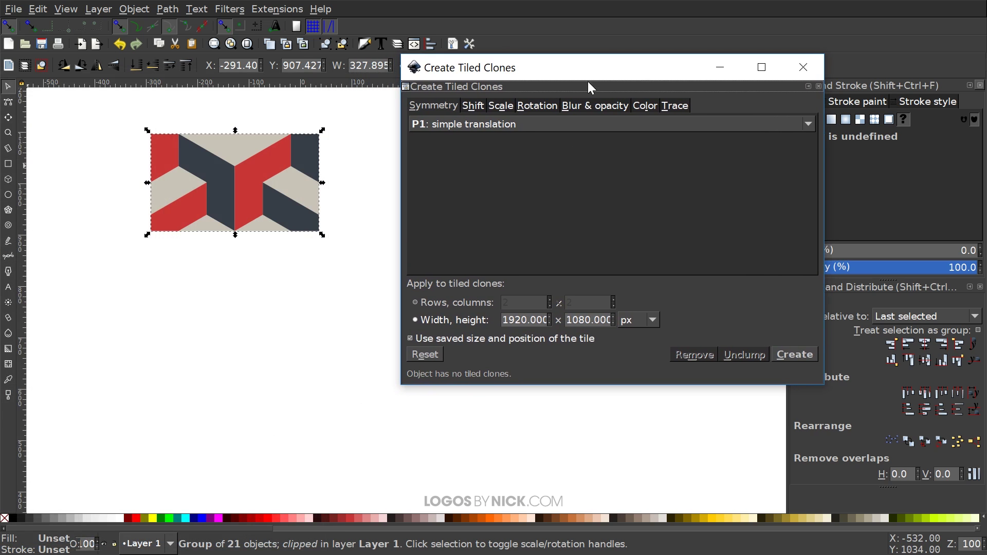
pyautogui.click(637, 320)
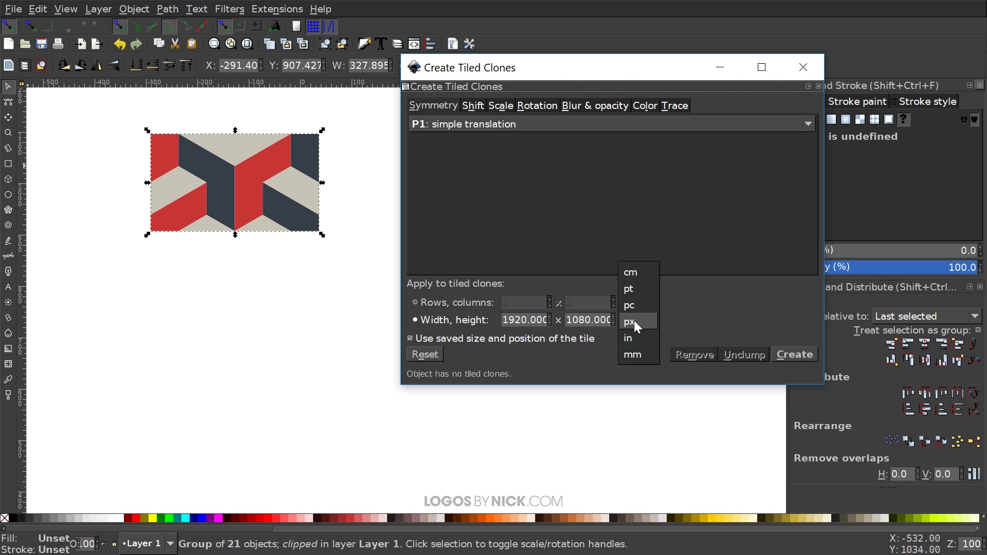
pyautogui.click(637, 323)
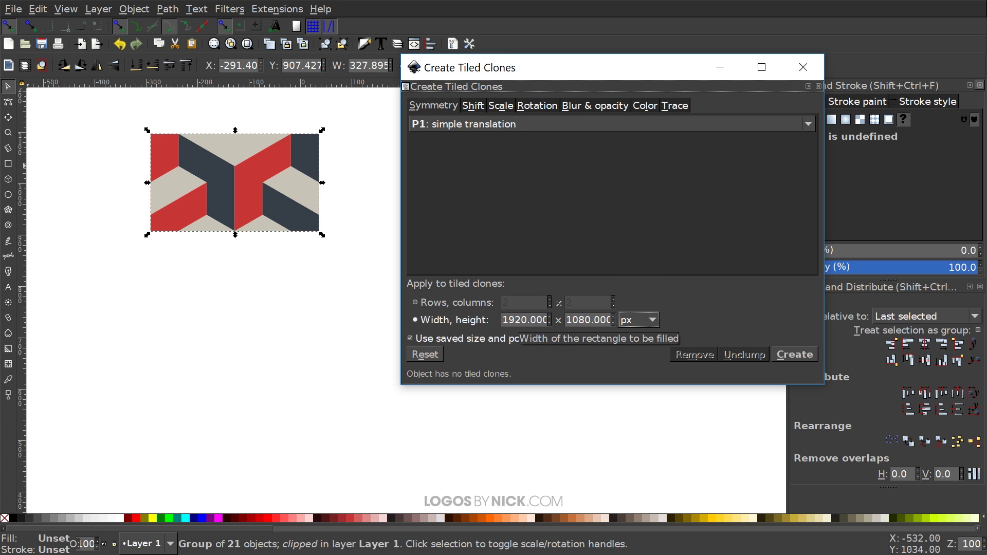
# Fill an area 4000 px wide and 2500 px high with tiled clones of the tile and close the settings
pyautogui.tripleClick(525, 320)
pyautogui.write('4000')
pyautogui.press('Tab')
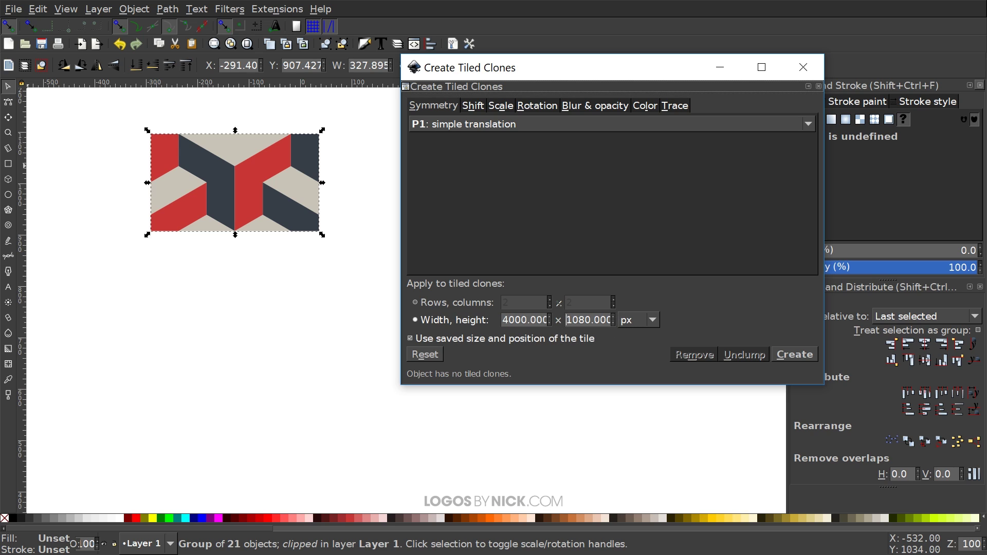
pyautogui.moveTo(584, 320); pyautogui.dragTo(701, 321)
pyautogui.write('3')
pyautogui.press('BackSpace')
pyautogui.write('2500')
pyautogui.click(795, 355)
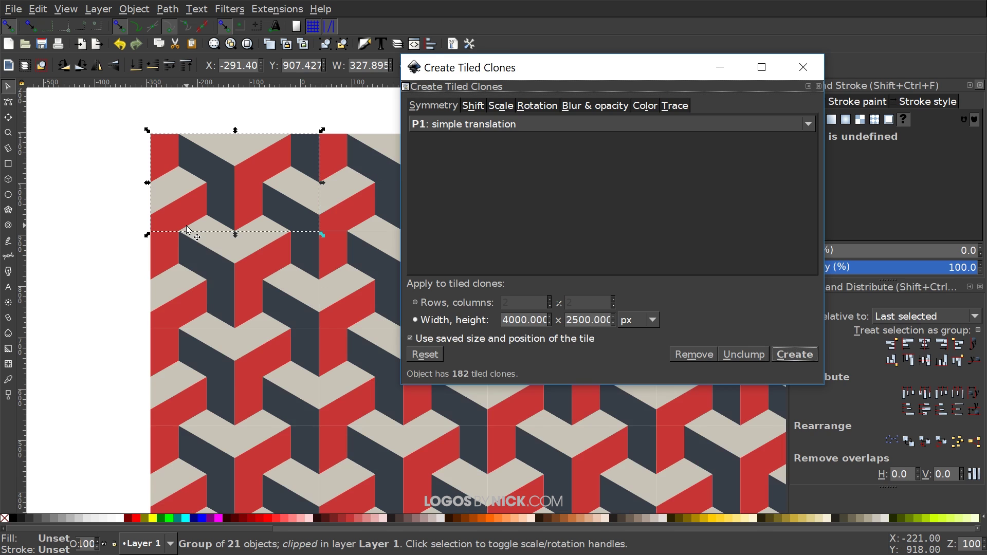
pyautogui.click(804, 67)
# Examine the tiled clone pattern up close and across its full extent
pyautogui.hotkey('ctrl', 'Right')
pyautogui.hotkey('ctrl', 'Right')
pyautogui.hotkey('ctrl', 'Right')
pyautogui.hotkey('ctrl', 'Right')
pyautogui.hotkey('ctrl', 'Right')
pyautogui.hotkey('ctrl', 'Right')
pyautogui.hotkey('ctrl', 'Right')
pyautogui.hotkey('ctrl', 'Right')
pyautogui.hotkey('ctrl', 'Down')
pyautogui.scroll(-5, 411, 221)
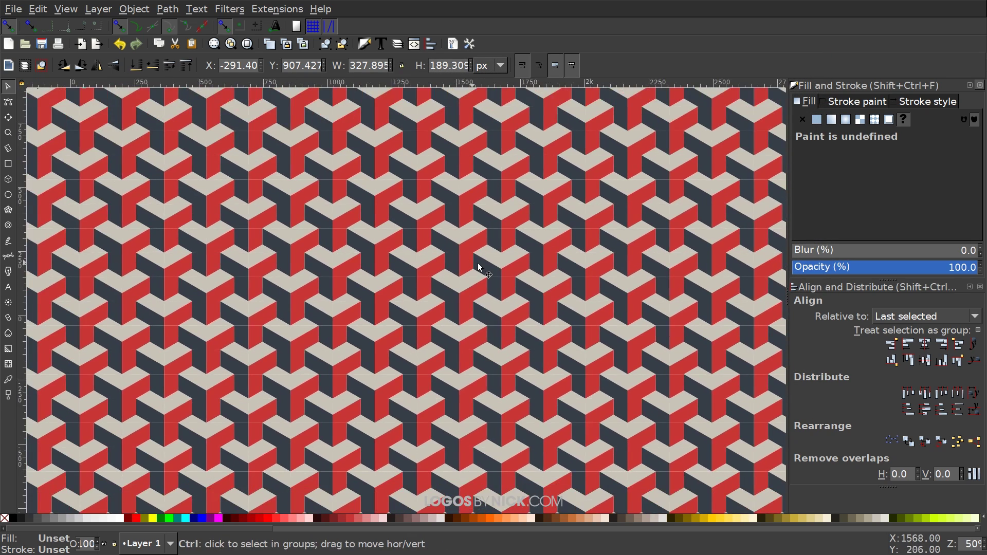
pyautogui.hotkey('ctrl', 'Right')
pyautogui.hotkey('ctrl', 'Up')
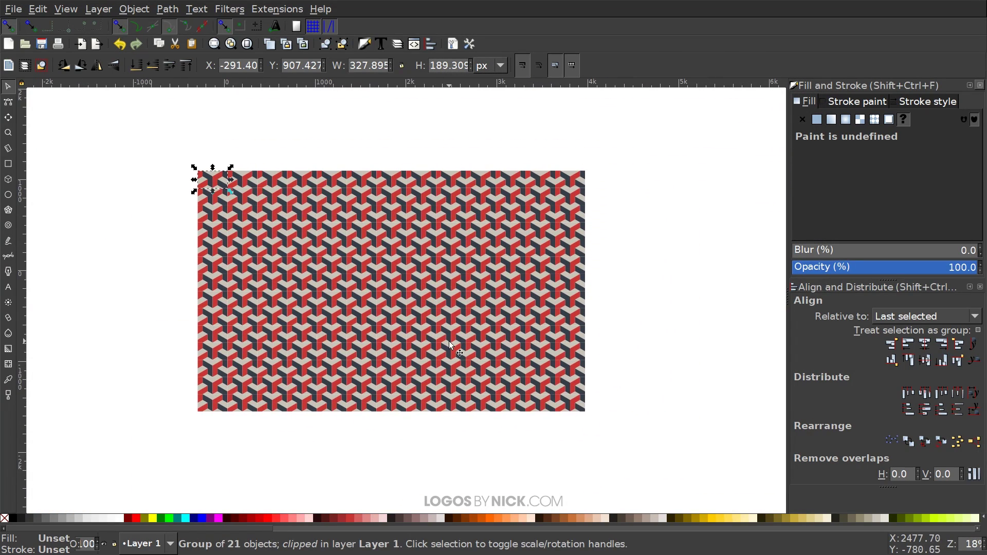
# Delete the surplus clones on the pattern's right and lower sides, leaving a block about 2295 by 1514 px
pyautogui.moveTo(666, 442); pyautogui.dragTo(394, 106)
pyautogui.press('Delete')
pyautogui.moveTo(484, 471); pyautogui.dragTo(122, 295)
pyautogui.press('Delete')
# Examine the joints between neighbouring tiles in the reduced pattern for thin gap lines
pyautogui.hotkey('ctrl', 'Left')
pyautogui.hotkey('ctrl', 'Up')
pyautogui.keyDown('ctrl'); pyautogui.scroll(5, 308, 211); pyautogui.keyUp('ctrl')
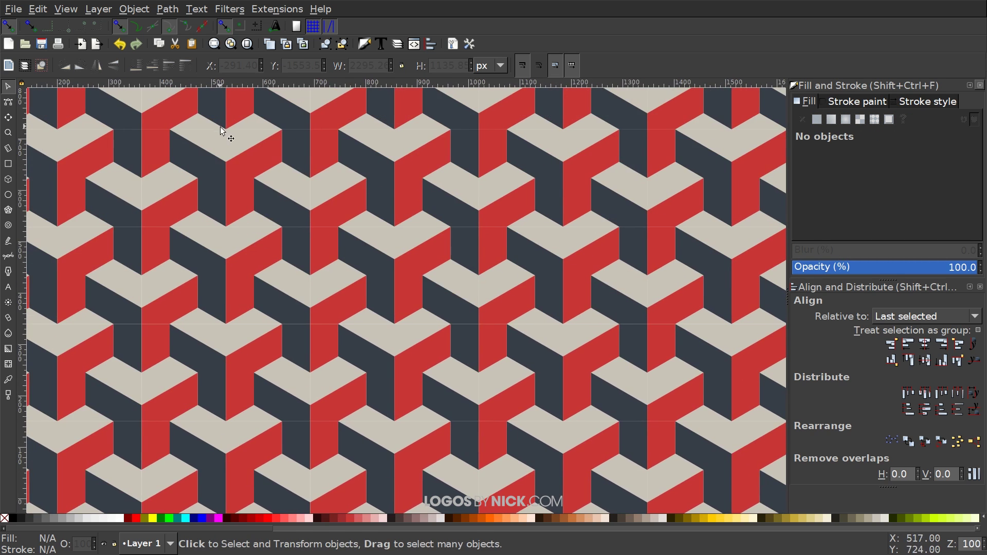
pyautogui.moveTo(221, 131); pyautogui.dragTo(562, 379)
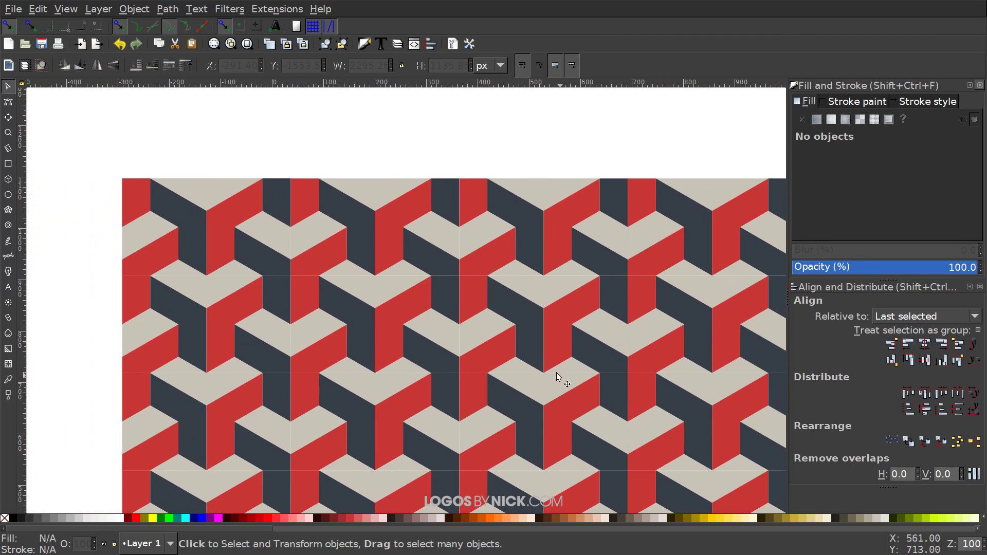
pyautogui.hotkey('ctrl', 'Right')
pyautogui.hotkey('ctrl', 'Down')
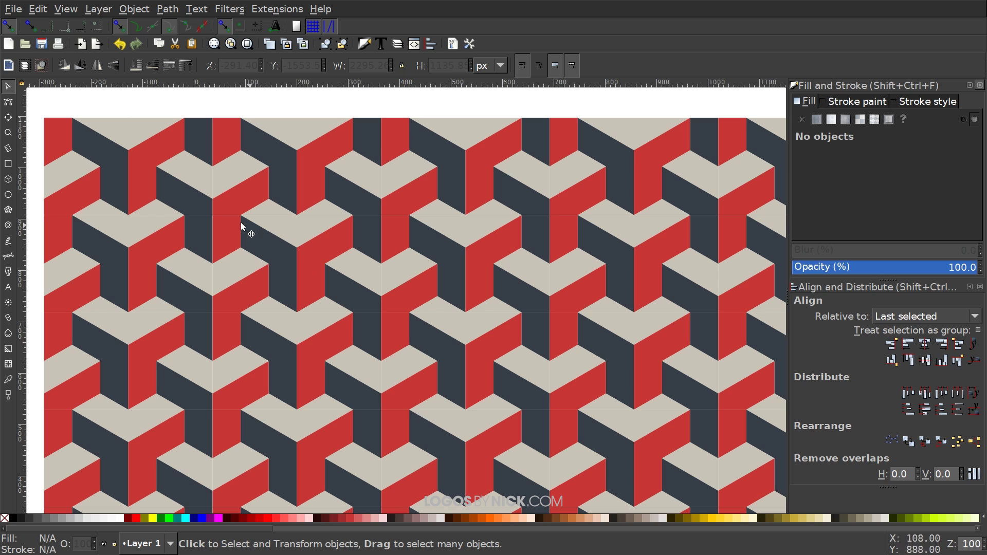
pyautogui.moveTo(670, 205); pyautogui.dragTo(359, 216)
pyautogui.moveTo(262, 334); pyautogui.dragTo(344, 186)
pyautogui.moveTo(376, 275)
pyautogui.mouseDown()
pyautogui.moveTo(409, 116)
pyautogui.moveTo(598, 227)
pyautogui.moveTo(544, 244)
pyautogui.moveTo(592, 236)
pyautogui.mouseUp()
pyautogui.click(440, 143)
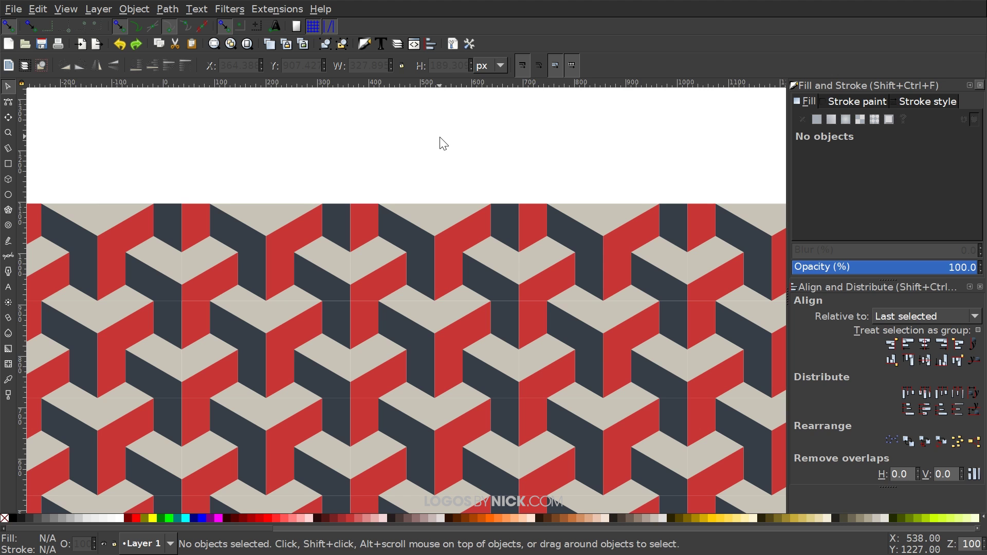
pyautogui.moveTo(273, 329); pyautogui.dragTo(380, 307)
pyautogui.moveTo(309, 165); pyautogui.dragTo(336, 242)
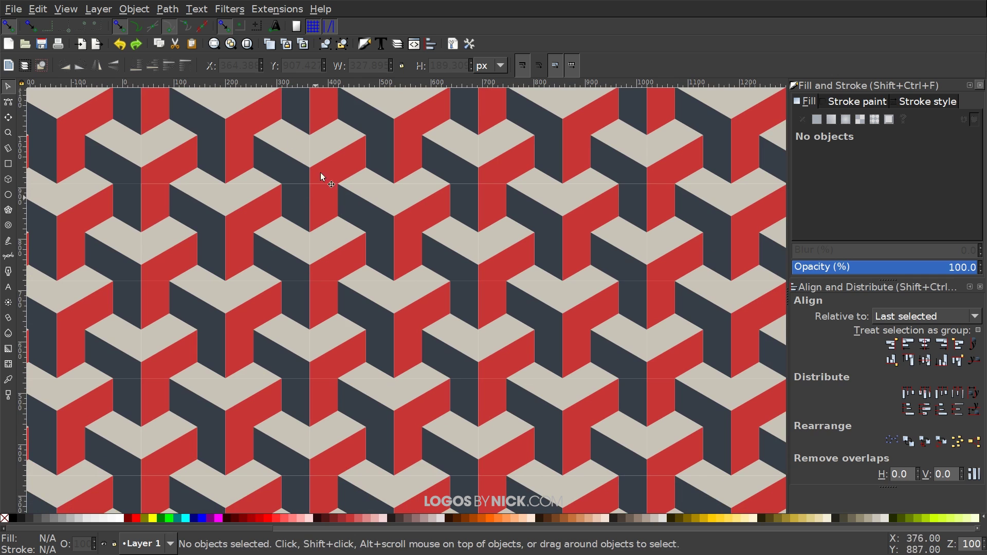
pyautogui.keyDown('ctrl'); pyautogui.scroll(-3, 423, 324); pyautogui.keyUp('ctrl')
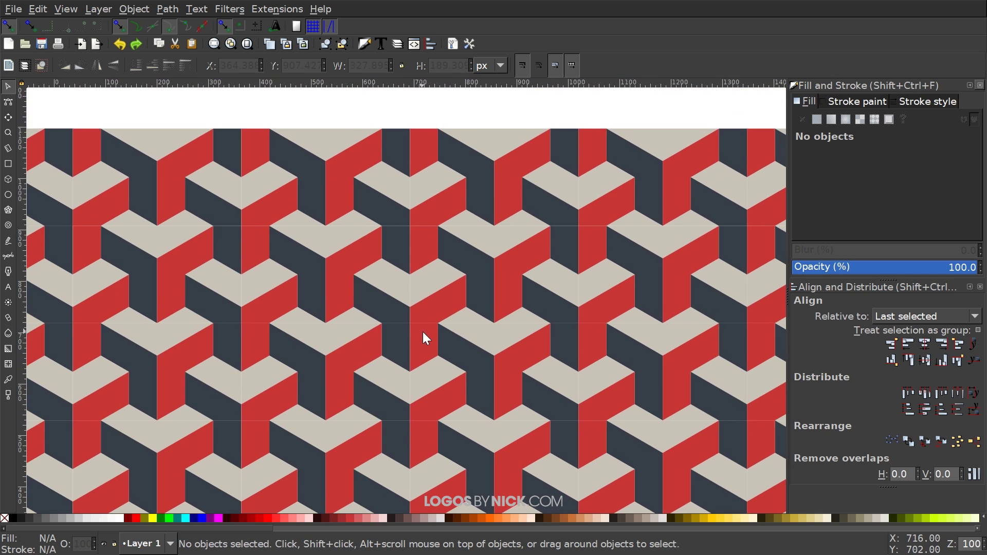
# Select all tiles of the pattern, duplicate them in place to cover the seams between tiles, and clear the selection
pyautogui.moveTo(703, 454)
pyautogui.mouseDown()
pyautogui.moveTo(540, 359)
pyautogui.moveTo(382, 248)
pyautogui.moveTo(128, 116)
pyautogui.mouseUp()
pyautogui.press('ctrl')
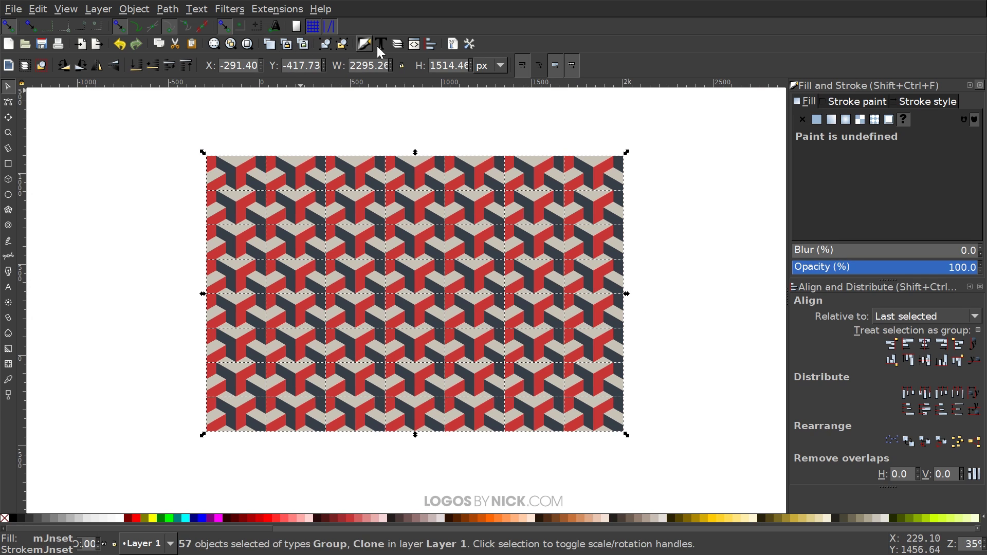
pyautogui.press('ctrl')
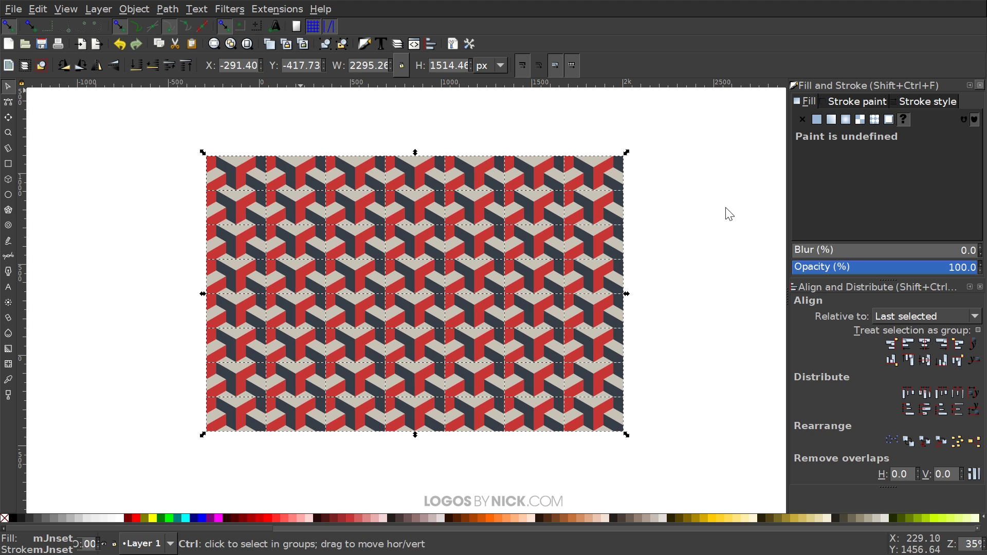
pyautogui.click(699, 213)
# Inspect the finished pattern at close range and as a whole to check the tile joints
pyautogui.scroll(2, 520, 232)
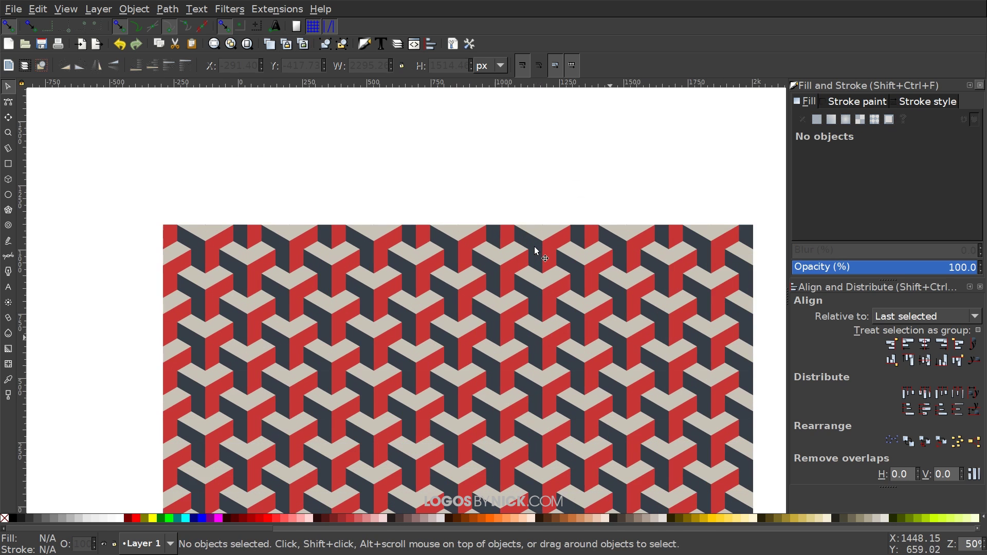
pyautogui.scroll(3, 443, 298)
pyautogui.scroll(3, 497, 287)
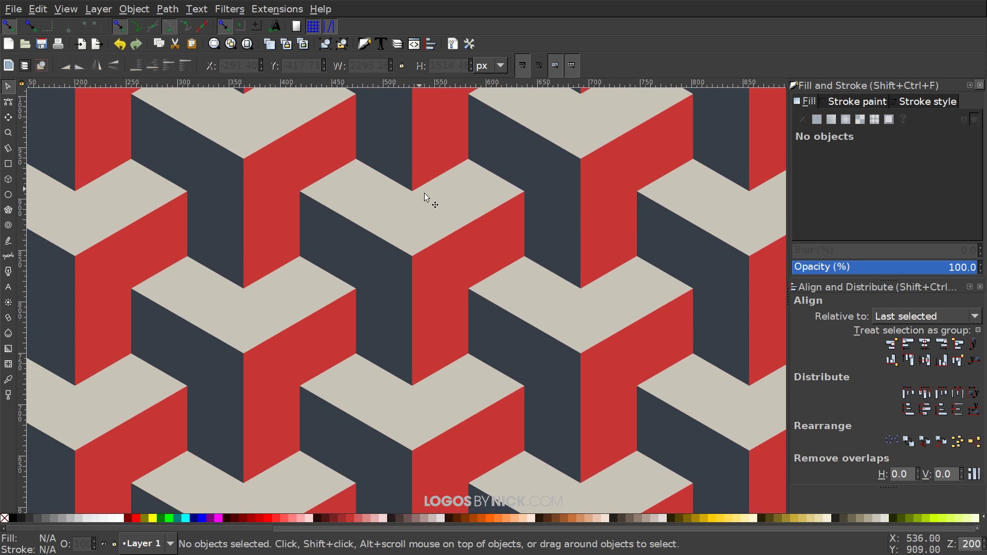
pyautogui.scroll(-10, 415, 387)
pyautogui.hscroll(3, 415, 387)
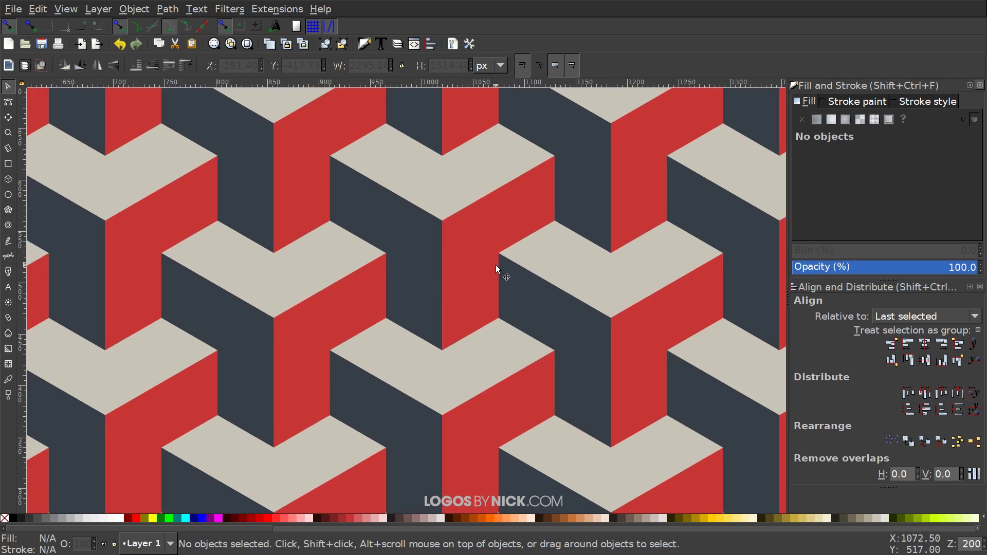
pyautogui.scroll(-2, 637, 219)
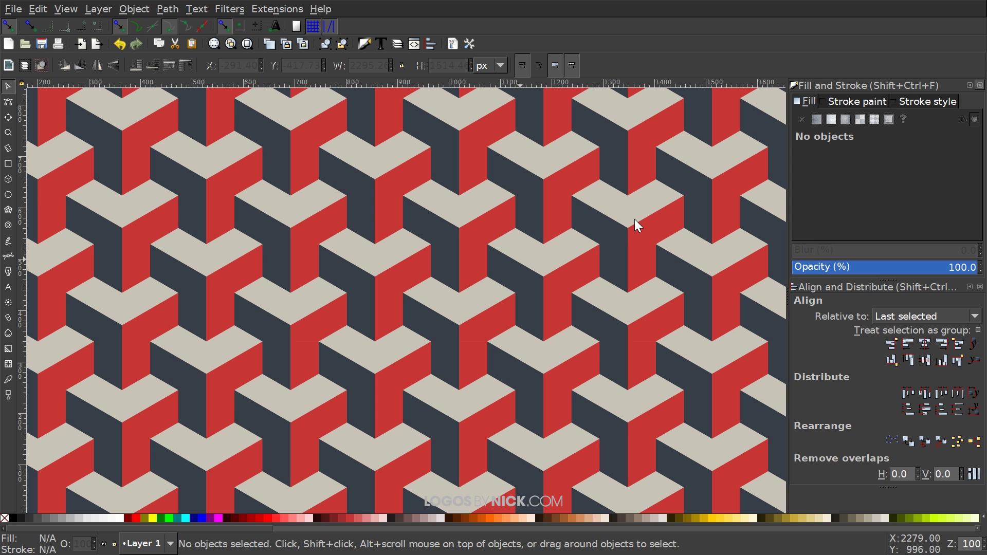
pyautogui.moveTo(352, 143); pyautogui.dragTo(485, 146)
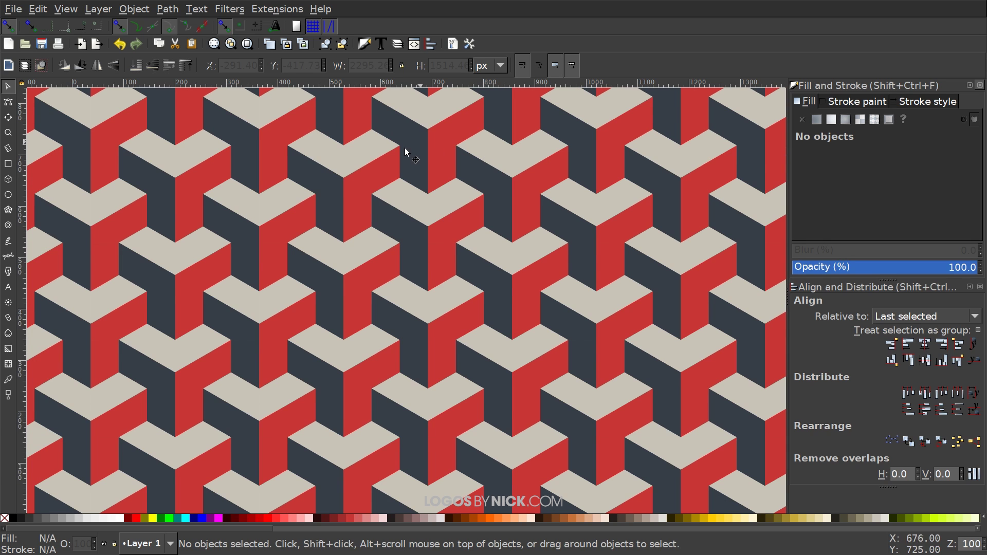
pyautogui.scroll(-3, 331, 273)
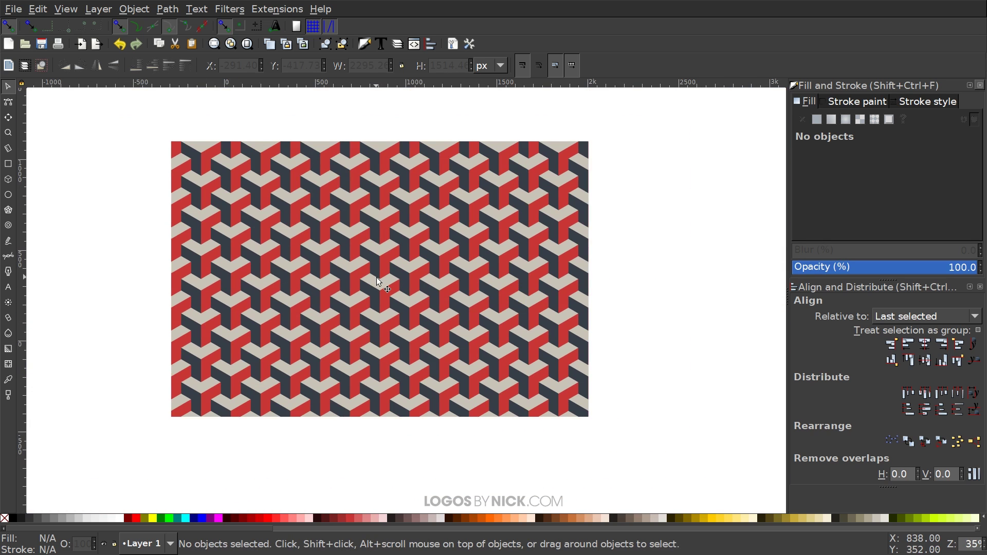